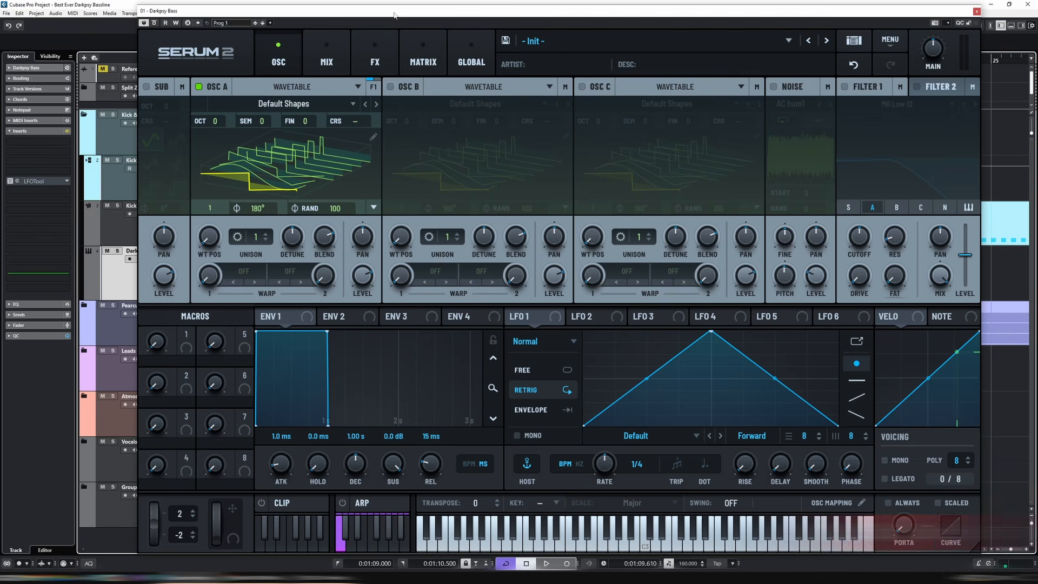
# Open Osc A's wavetable for editing and remove every frame except the first saw frame.
pyautogui.click(373, 138)
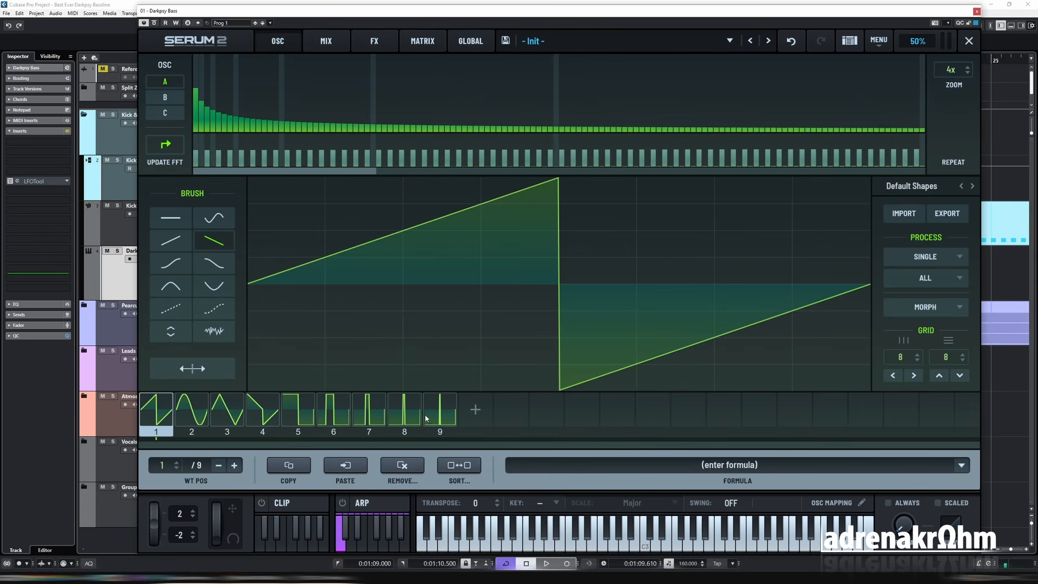
pyautogui.click(404, 412)
pyautogui.press('Delete')
pyautogui.press('Delete')
pyautogui.press('Delete')
pyautogui.press('Delete')
pyautogui.press('Delete')
pyautogui.press('Delete')
pyautogui.press('Delete')
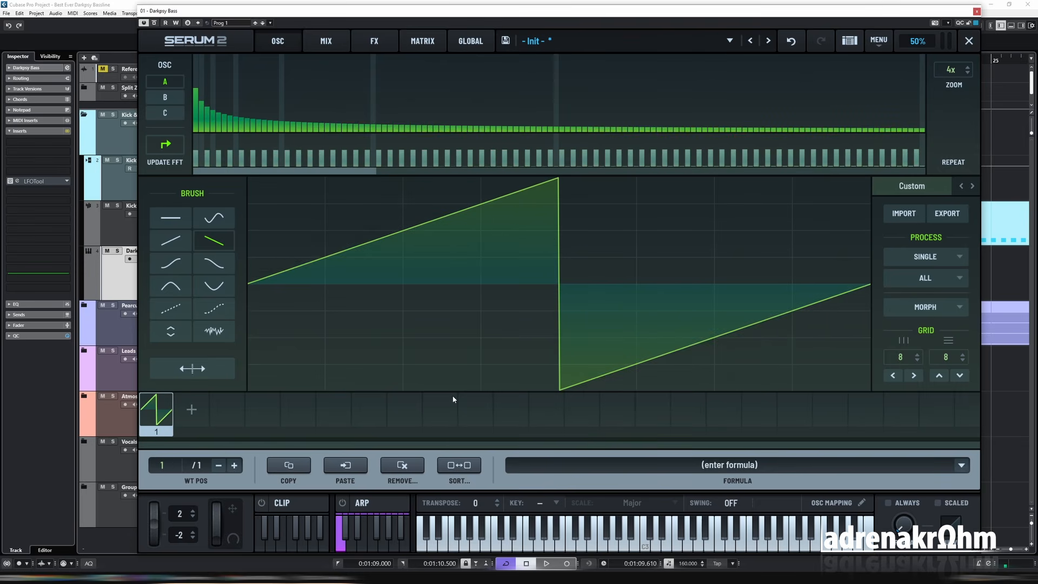
# Reshape the saw frame into a descending ramp with a small step at its middle, and set Osc A's random phase to 0.
pyautogui.click(963, 361)
pyautogui.moveTo(287, 193)
pyautogui.mouseDown()
pyautogui.moveTo(368, 222)
pyautogui.moveTo(424, 260)
pyautogui.moveTo(603, 282)
pyautogui.moveTo(792, 359)
pyautogui.mouseUp()
pyautogui.moveTo(871, 399); pyautogui.dragTo(870, 390)
pyautogui.click(969, 40)
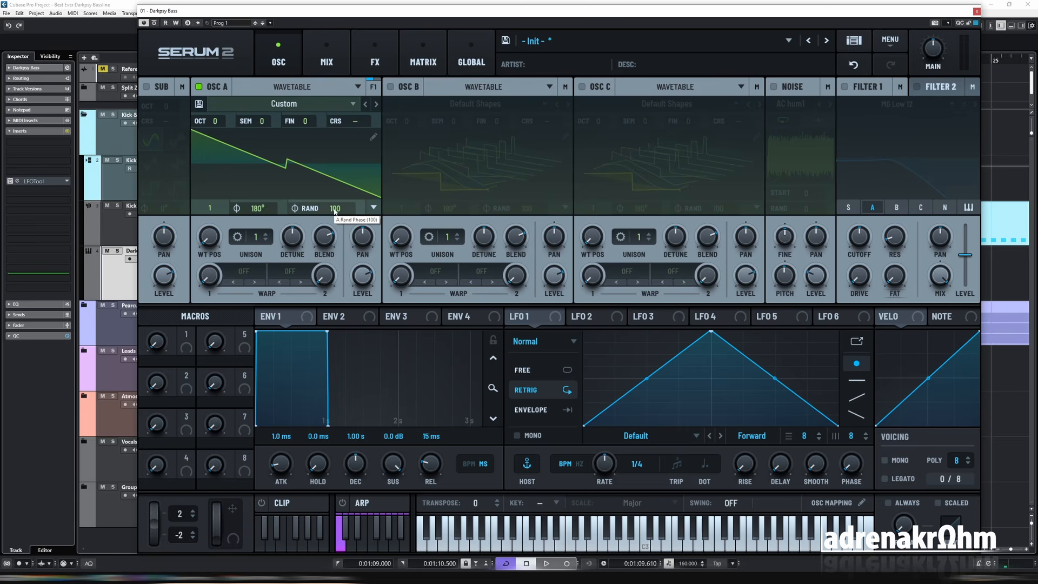
pyautogui.moveTo(336, 209); pyautogui.dragTo(334, 212)
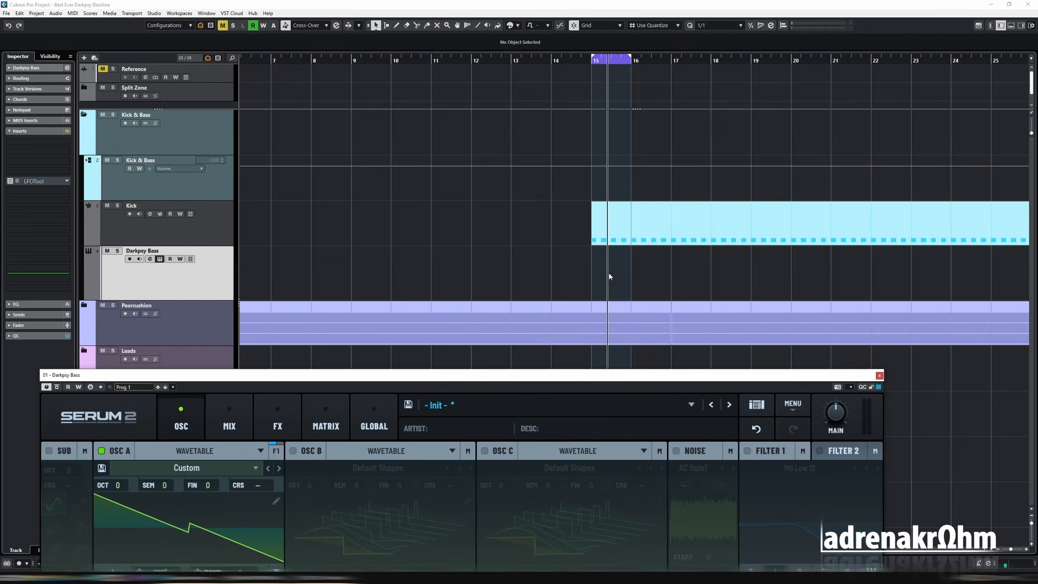
# Create a one-bar part at bar 15 on the Darkpsy Bass track and draw a short D2 note at its start.
pyautogui.doubleClick(610, 276)
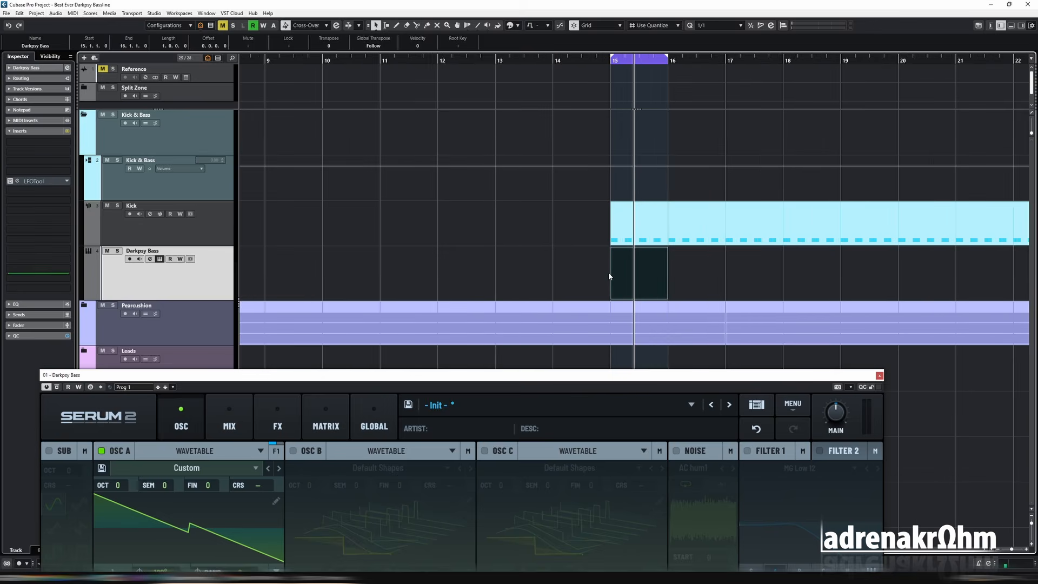
pyautogui.hotkey('alt', 's')
pyautogui.hotkey('ctrl', 'e')
pyautogui.click(323, 427)
pyautogui.hotkey('ctrl', 'z')
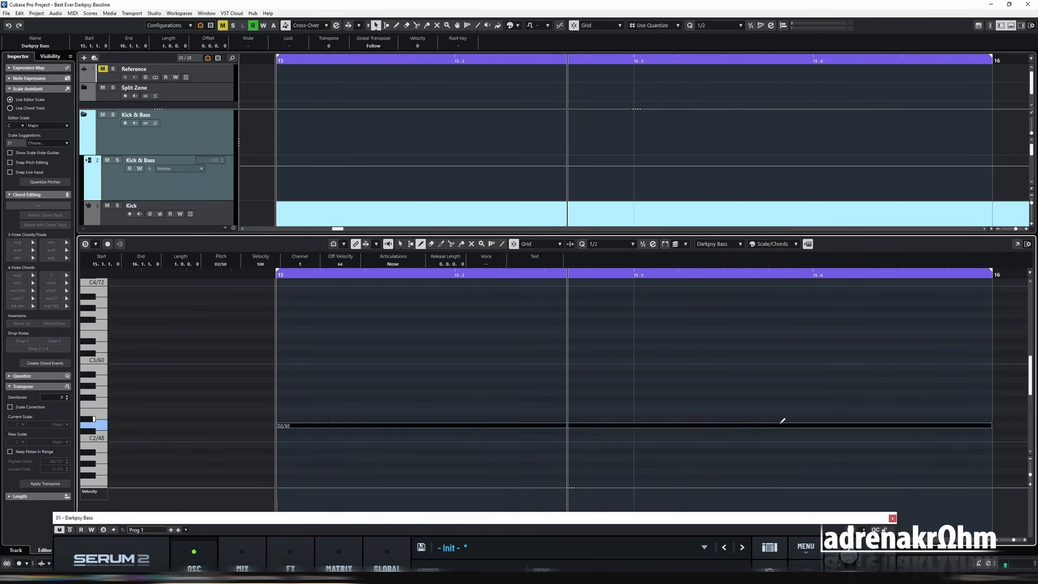
pyautogui.moveTo(278, 426); pyautogui.dragTo(309, 425)
pyautogui.press('1')
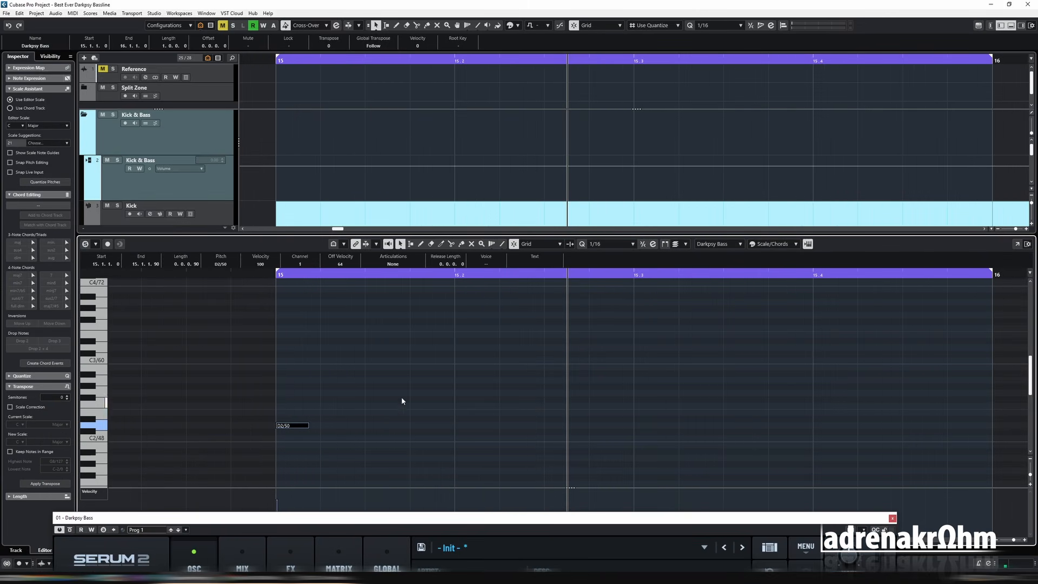
# Transpose the short note down eight semitones to F#1.
pyautogui.press('Down')
pyautogui.press('Down')
pyautogui.press('Down')
pyautogui.press('Down')
pyautogui.press('Down')
pyautogui.press('Down')
pyautogui.press('Down')
pyautogui.press('Down')
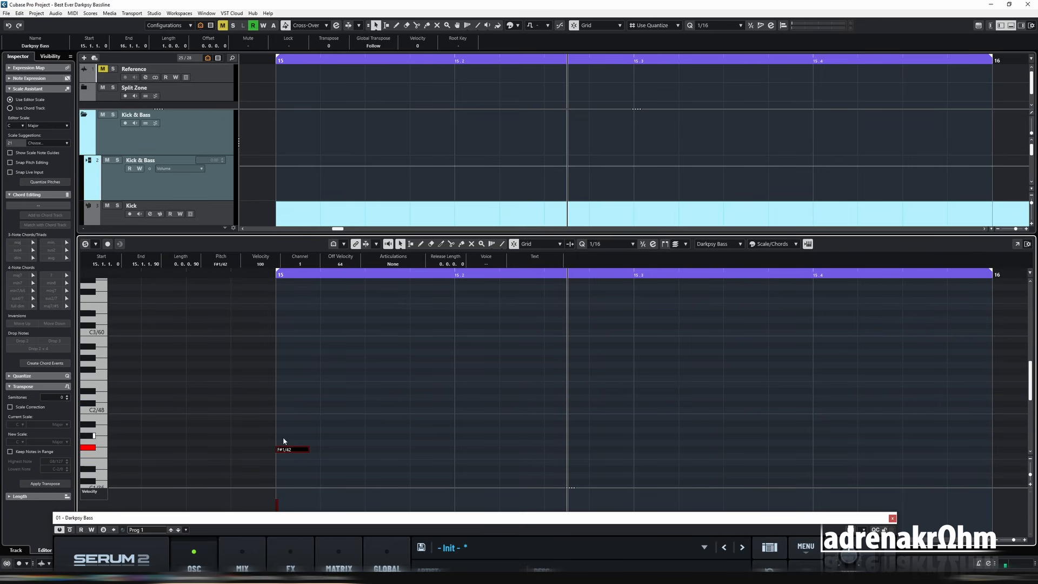
# Fill the bar with three short F#1 notes per beat, leaving the first sixteenth of each beat empty for the kick.
pyautogui.moveTo(295, 426); pyautogui.dragTo(374, 451)
pyautogui.press('space')
pyautogui.moveTo(294, 427); pyautogui.dragTo(433, 466)
pyautogui.click(396, 449)
pyautogui.hotkey('ctrl', 'd')
pyautogui.hotkey('ctrl', 'd')
pyautogui.hotkey('ctrl', 'd')
pyautogui.hotkey('ctrl', 'd')
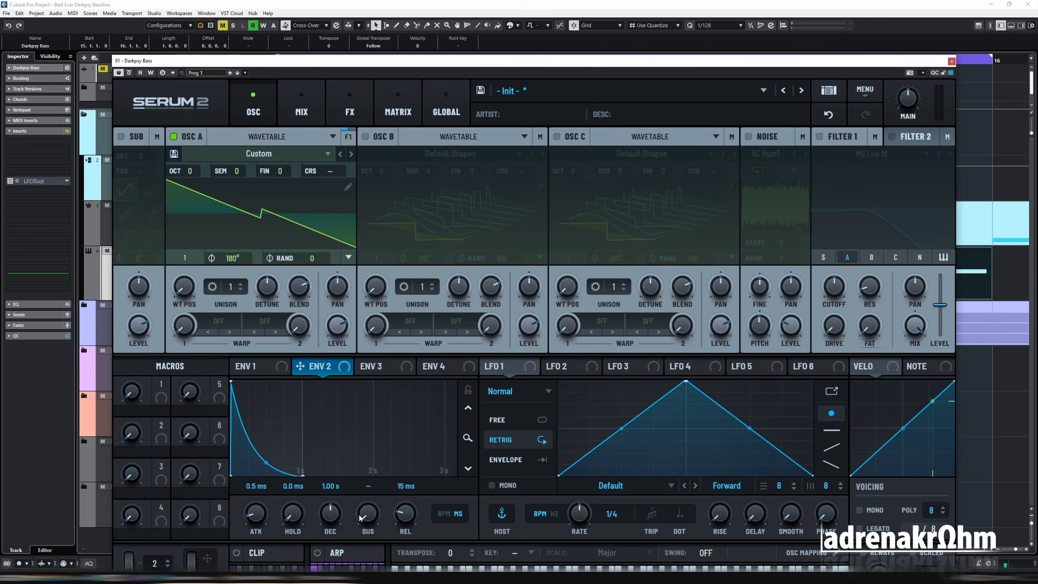
# Set Env 2's decay to 180 ms, assign it to Filter 1's cutoff and check the routing in the modulation matrix.
pyautogui.moveTo(330, 514); pyautogui.dragTo(332, 534)
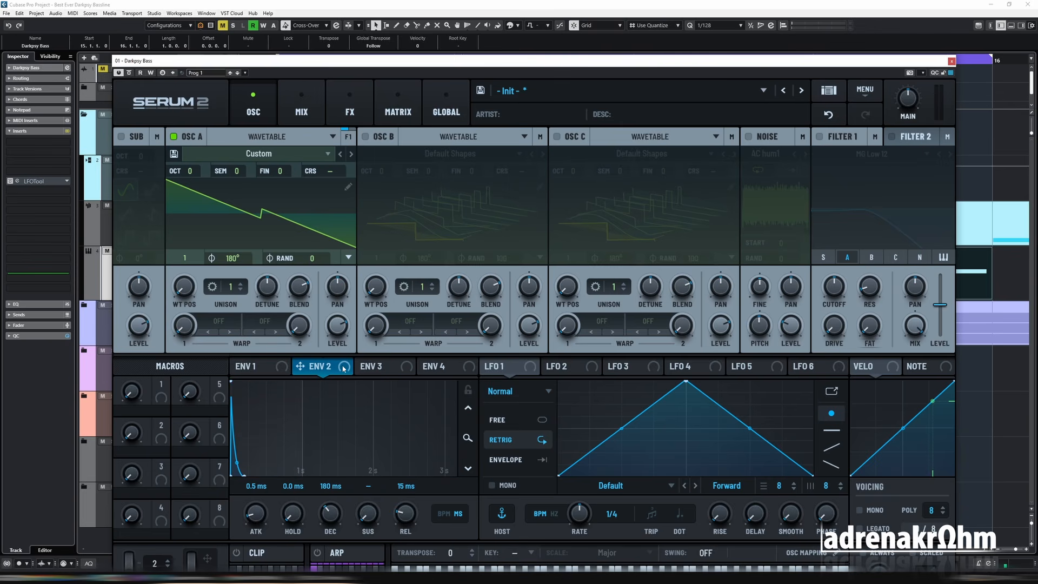
pyautogui.moveTo(300, 366); pyautogui.dragTo(836, 290)
pyautogui.click(398, 108)
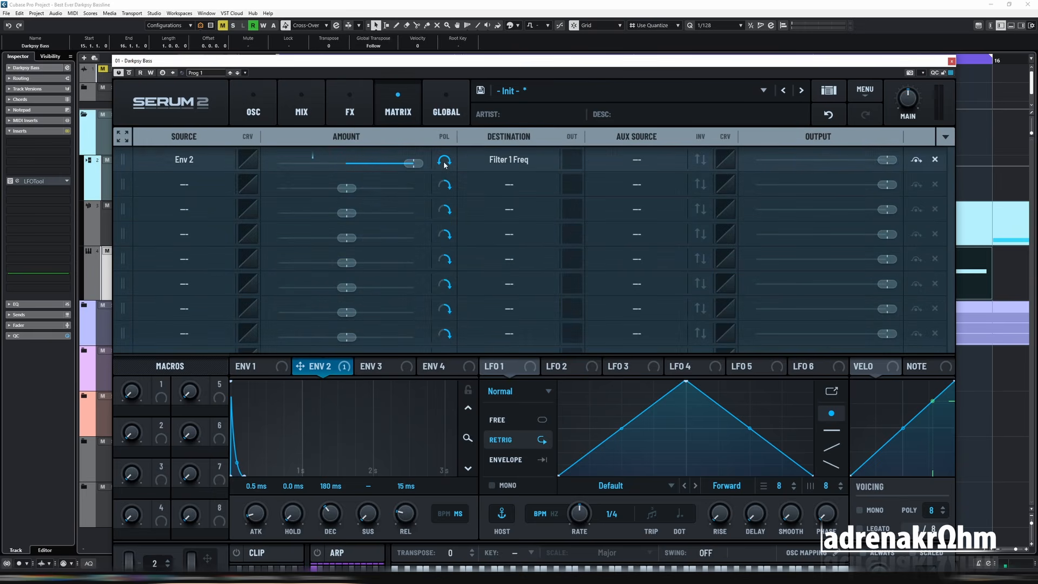
pyautogui.click(268, 113)
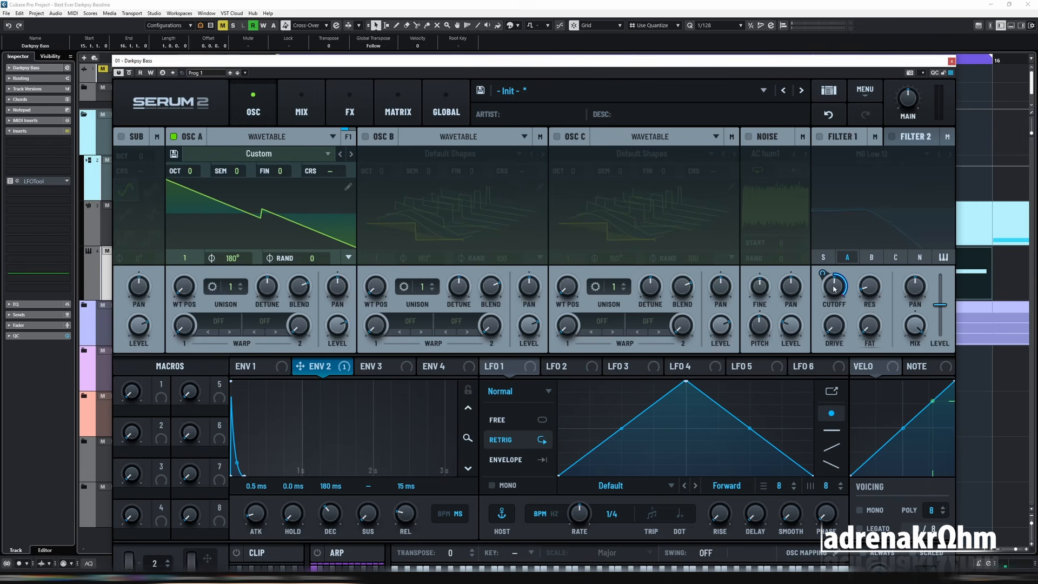
# Enable Filter 1 with the MG Low 24 type and lower its cutoff.
pyautogui.moveTo(827, 286)
pyautogui.moveTo(826, 302); pyautogui.dragTo(827, 311)
pyautogui.click(819, 137)
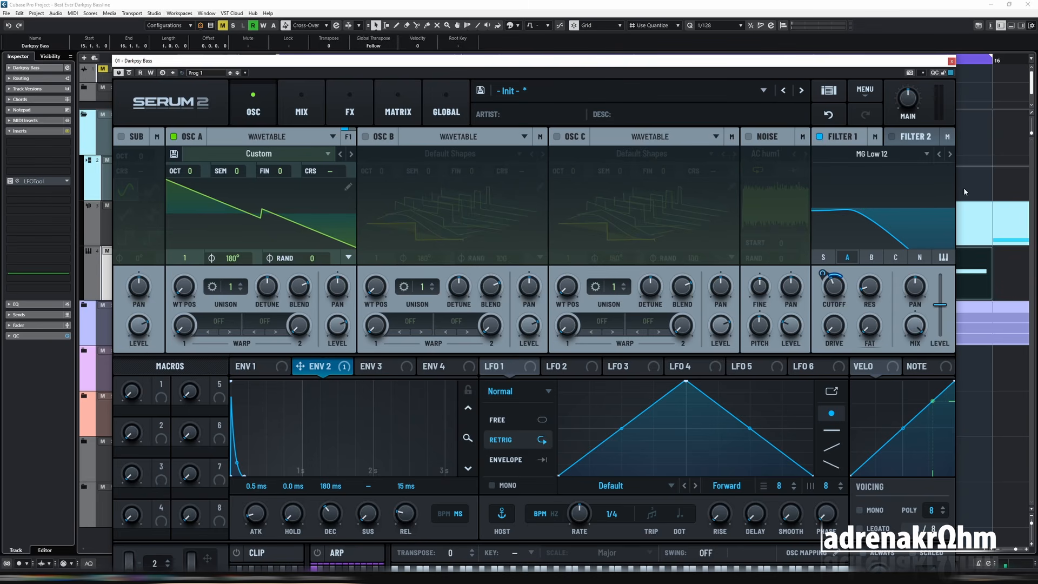
pyautogui.click(951, 154)
pyautogui.click(950, 155)
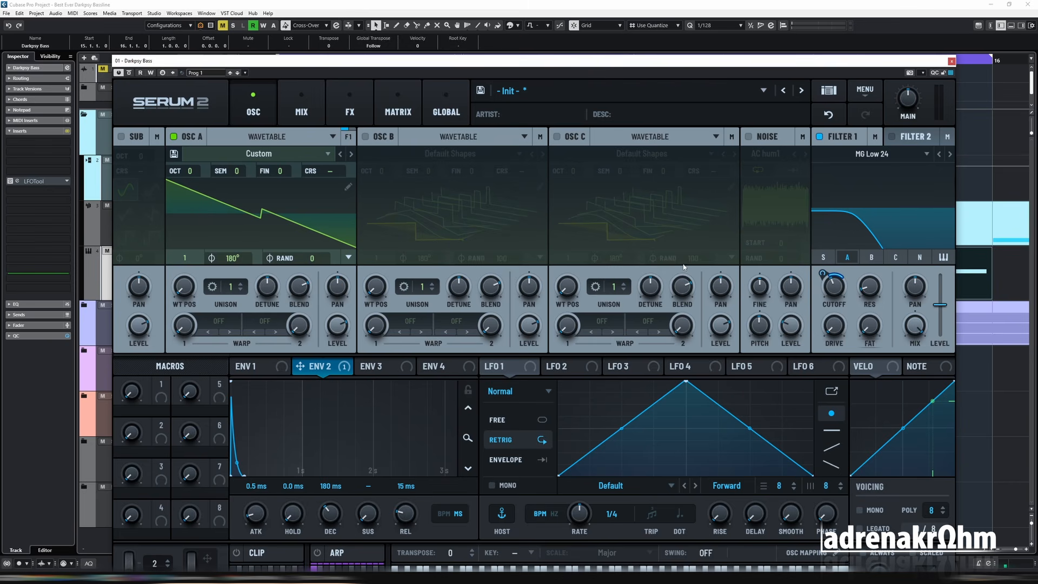
pyautogui.moveTo(834, 299)
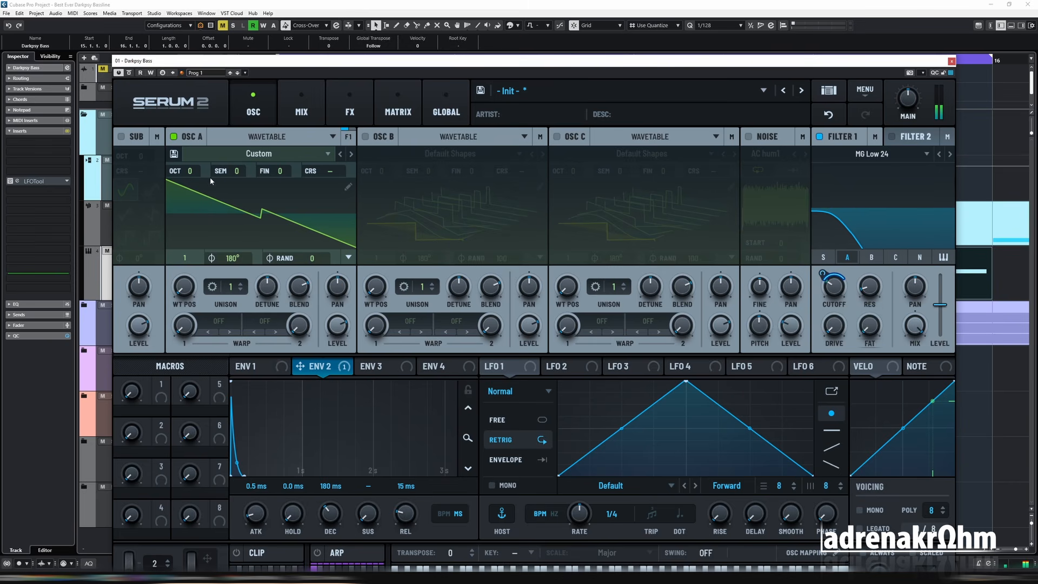
# Set Osc A's octave to -1 and raise the main output level slightly.
pyautogui.scroll(-1, 191, 171)
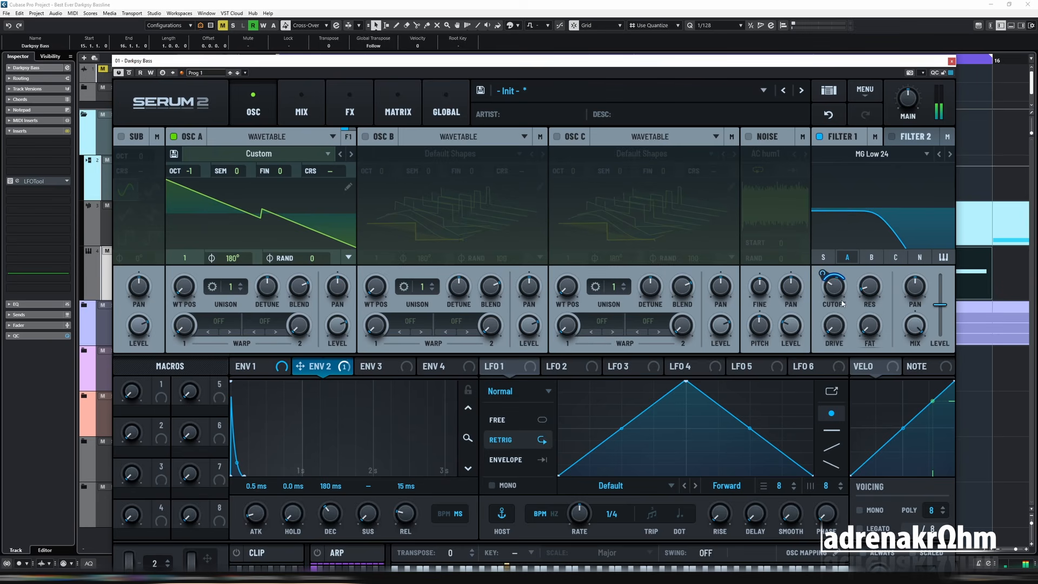
pyautogui.moveTo(827, 269)
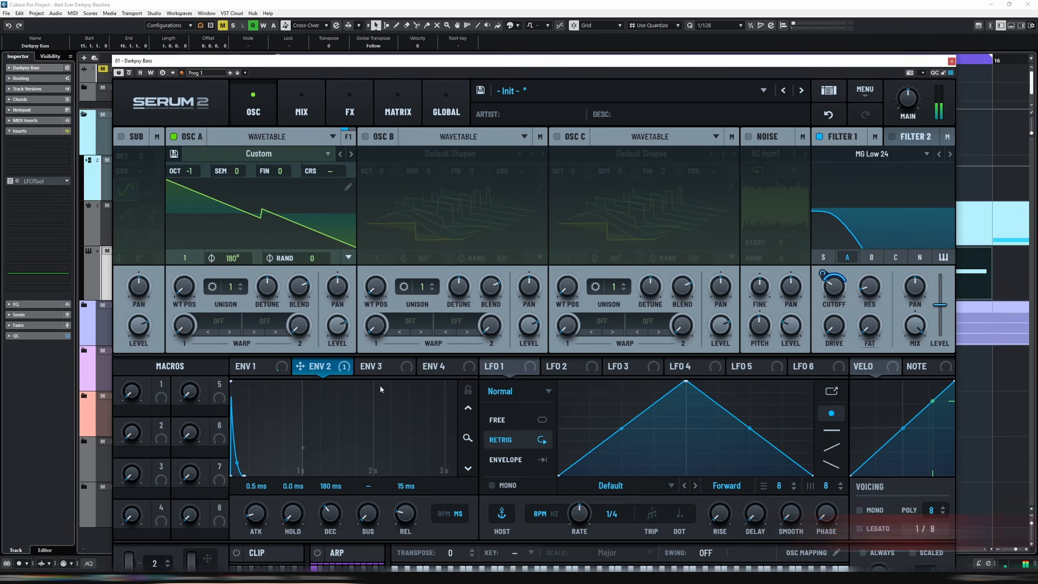
pyautogui.moveTo(909, 106)
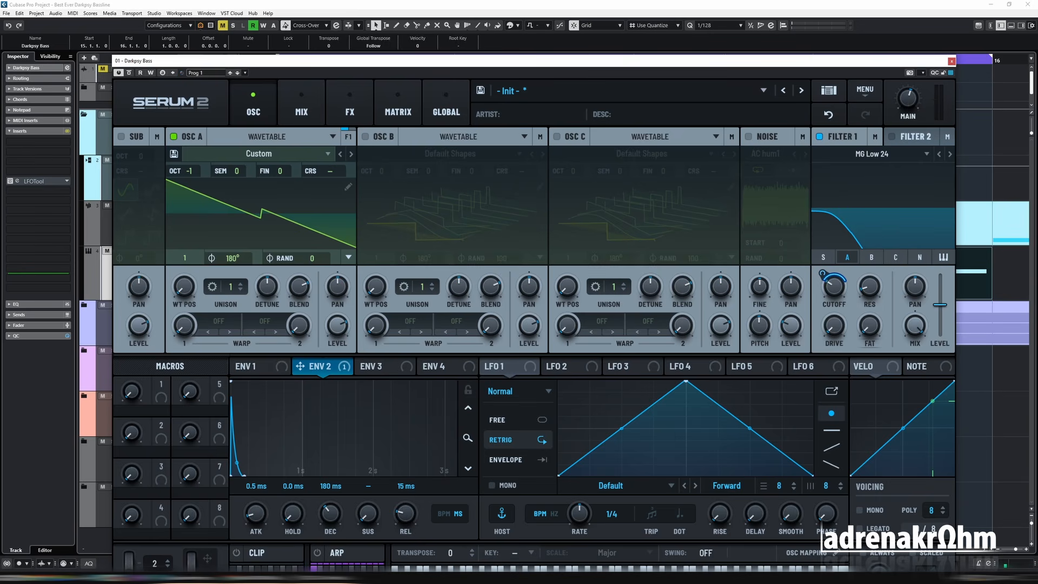
# Enable Mono, Legato and Always portamento, set the porta time to 149 ms and close the synth window.
pyautogui.moveTo(693, 63); pyautogui.dragTo(694, 34)
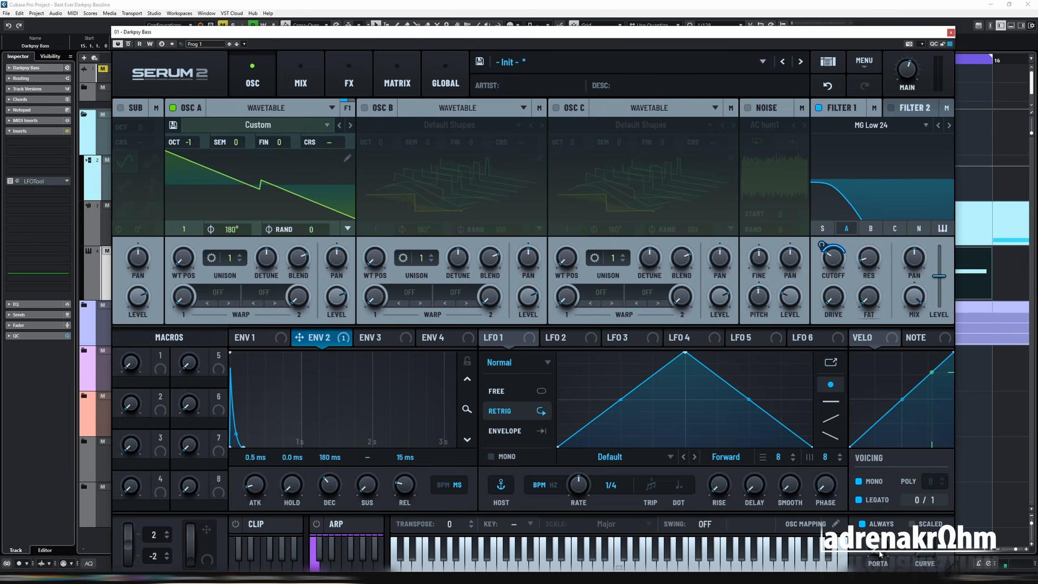
pyautogui.moveTo(880, 554); pyautogui.dragTo(892, 487)
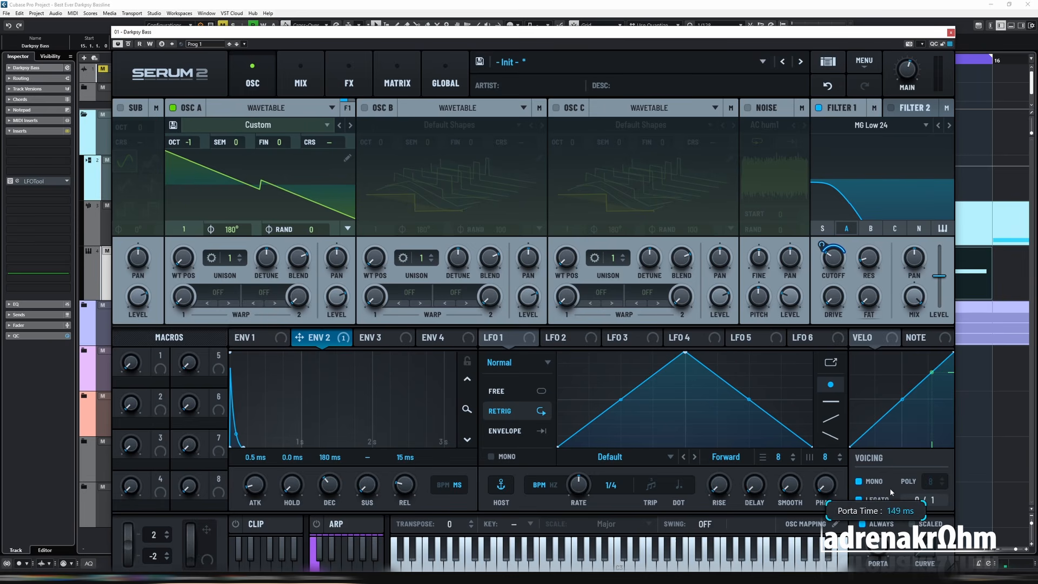
pyautogui.click(951, 32)
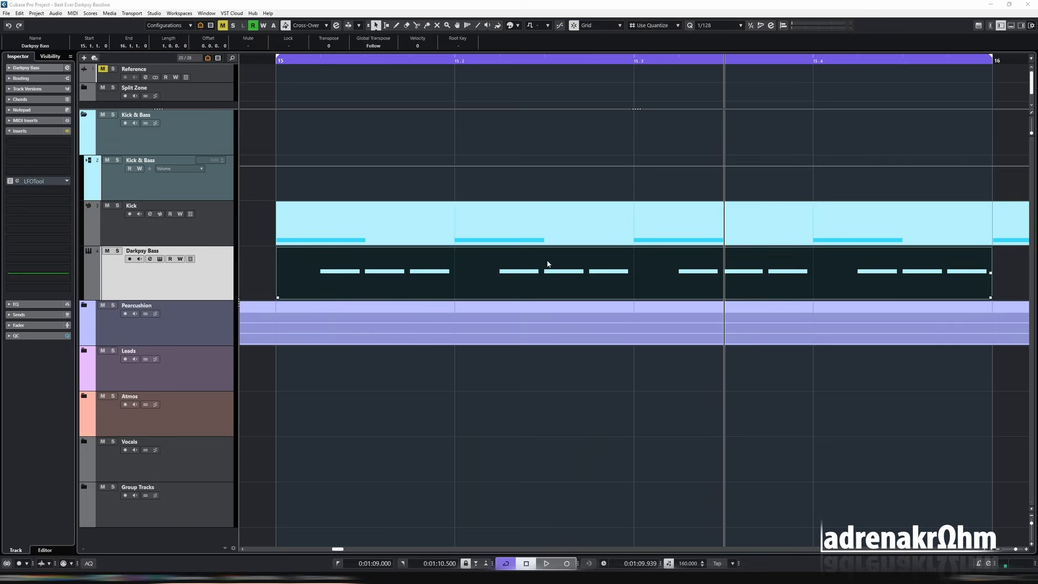
# In the bass part's first beat, raise the third note to G#1 and delete the second note.
pyautogui.doubleClick(354, 290)
pyautogui.click(415, 340)
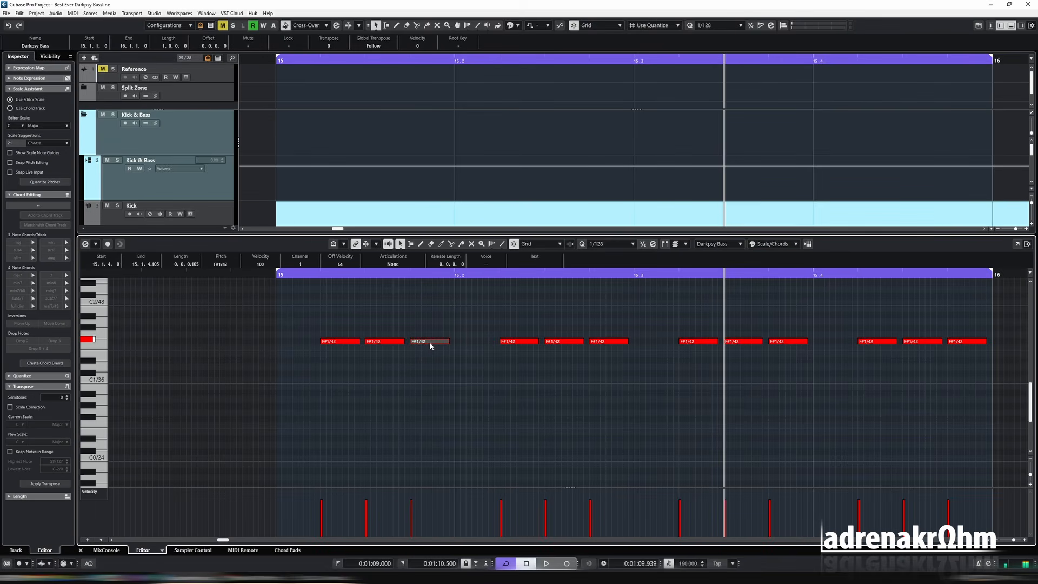
pyautogui.press('Up')
pyautogui.press('Up')
pyautogui.click(394, 342)
pyautogui.press('Delete')
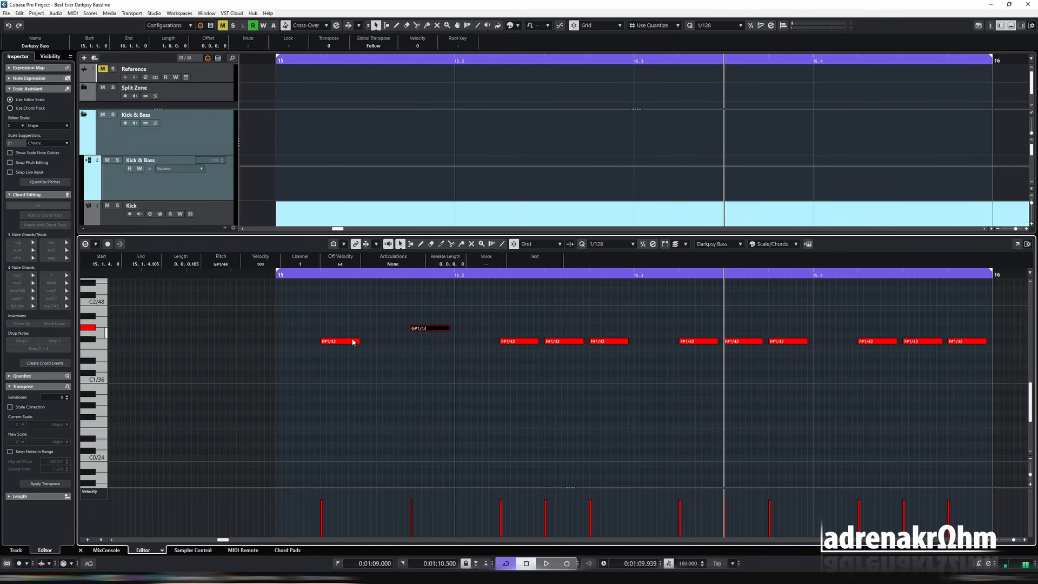
# Extend the first beat's F#1 note to the end of the G#1 note and audition the loop.
pyautogui.moveTo(356, 342); pyautogui.dragTo(448, 345)
pyautogui.press('space')
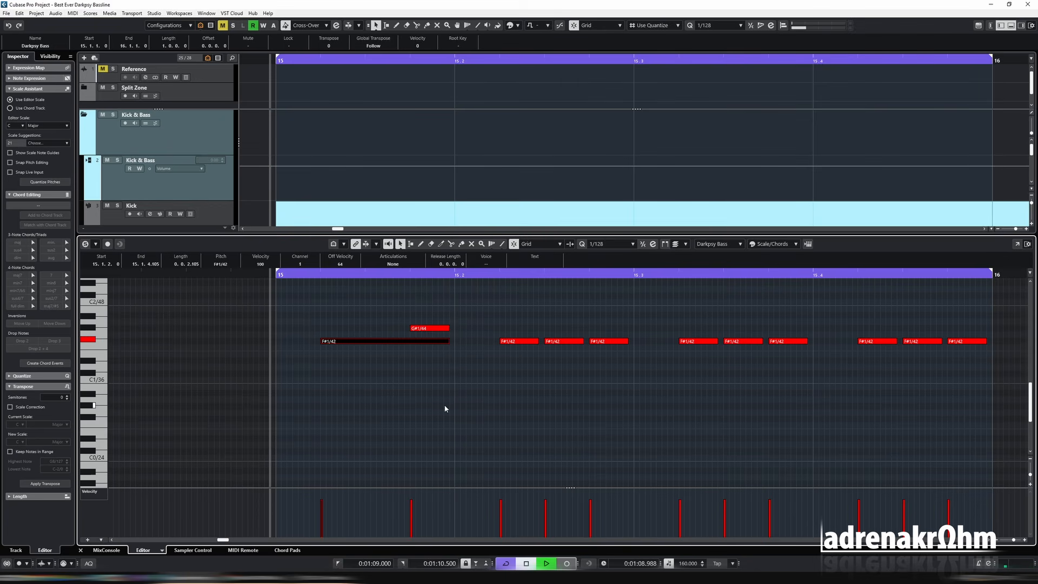
pyautogui.press('space')
pyautogui.press('Return')
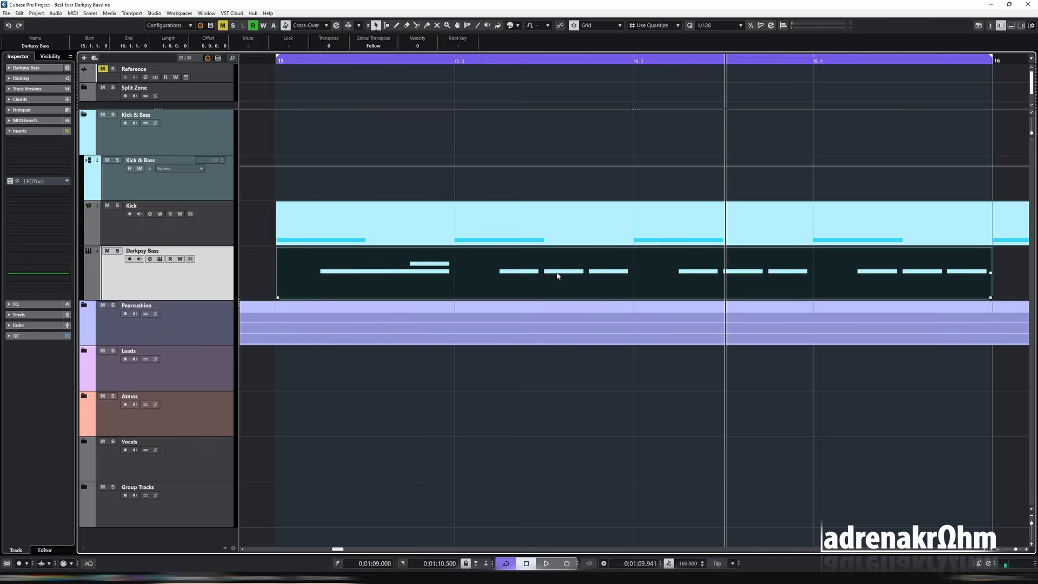
# Duplicate the bass part into bar 16.
pyautogui.hotkey('ctrl', 'd')
pyautogui.press('g')
pyautogui.press('g')
pyautogui.press('g')
pyautogui.press('g')
# Delete all notes after the first beat in the bar 15 bass part.
pyautogui.doubleClick(557, 272)
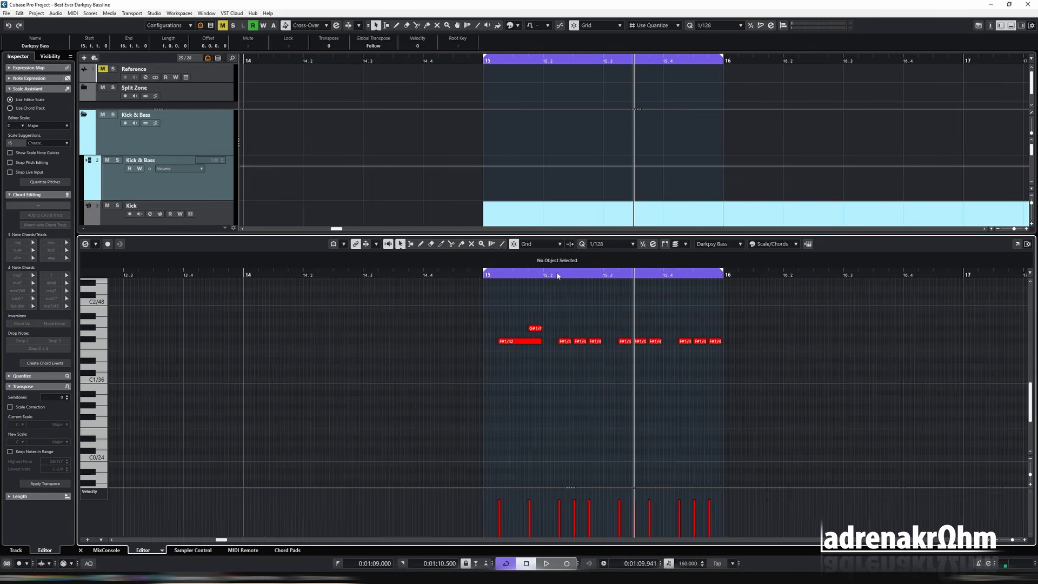
pyautogui.press('h')
pyautogui.moveTo(466, 317); pyautogui.dragTo(700, 407)
pyautogui.press('Delete')
# Duplicate the F#1 and G#1 note pair and shift the copy to the matching position in the second beat.
pyautogui.hotkey('ctrl', 'a')
pyautogui.hotkey('ctrl', 'd')
pyautogui.hotkey('ctrl', 'Right')
pyautogui.hotkey('ctrl', 'Right')
pyautogui.hotkey('ctrl', 'Right')
pyautogui.hotkey('ctrl', 'Right')
pyautogui.hotkey('ctrl', 'Right')
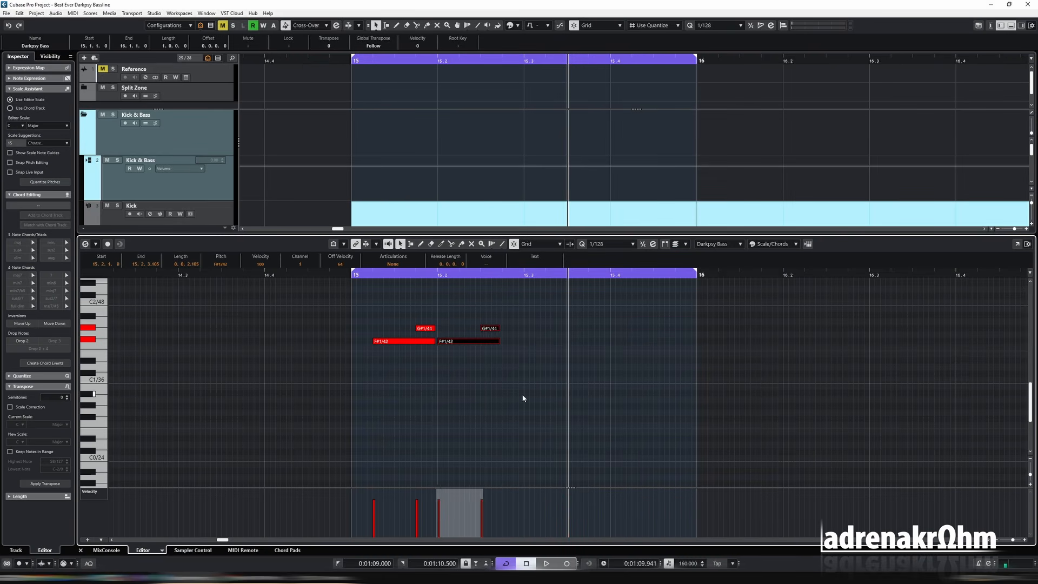
pyautogui.hotkey('ctrl', 'Right')
pyautogui.moveTo(469, 343); pyautogui.dragTo(477, 344)
# Duplicate the first two beats' note pairs into beats three and four and audition the bassline with the kick.
pyautogui.moveTo(397, 317); pyautogui.dragTo(561, 384)
pyautogui.hotkey('alt', '5')
pyautogui.hotkey('ctrl', 'd')
pyautogui.hotkey('ctrl', 'Right')
pyautogui.hotkey('ctrl', 'Right')
pyautogui.press('Return')
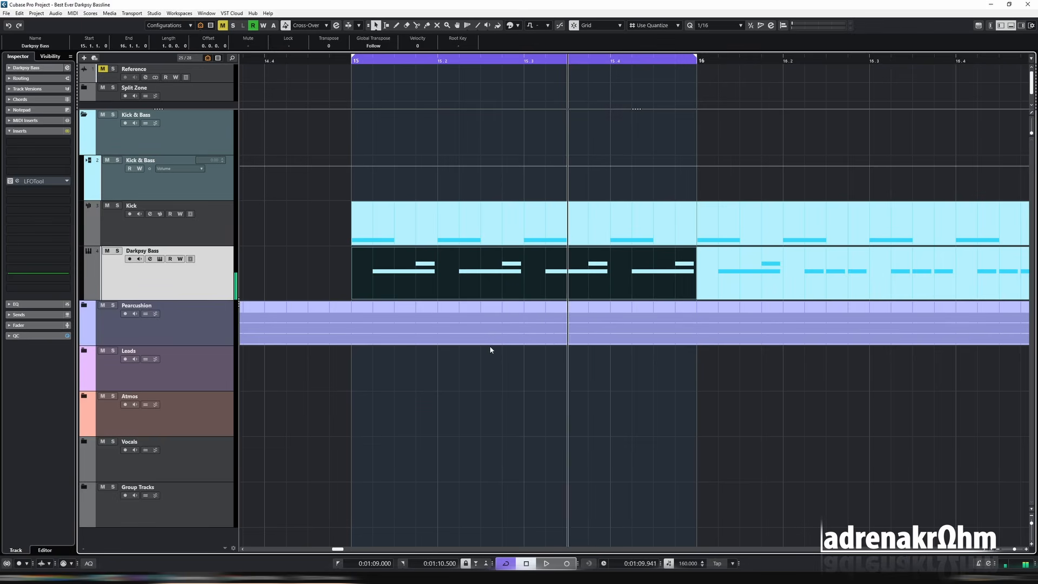
pyautogui.press('space')
pyautogui.press('space')
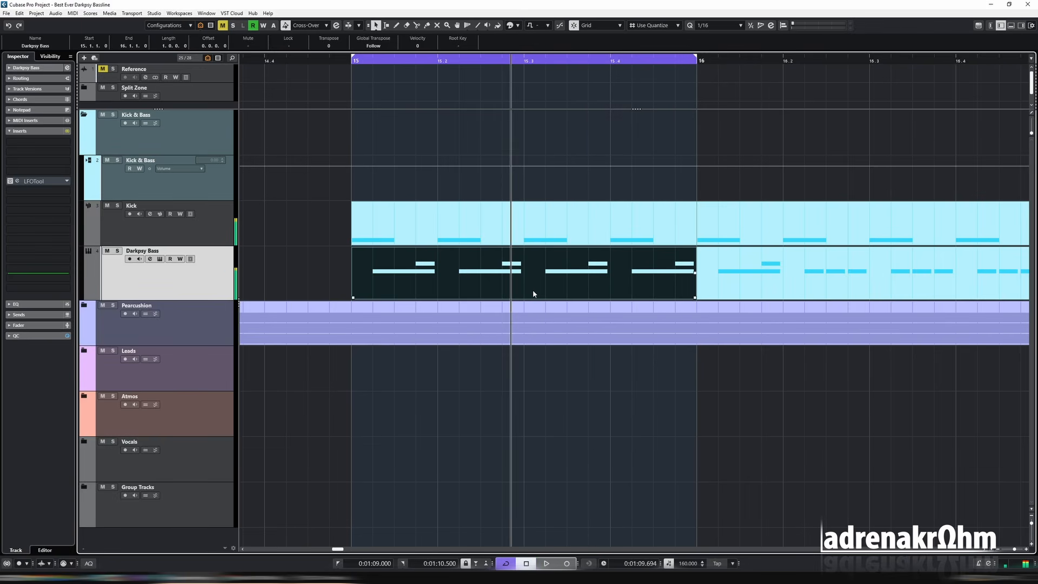
# Lengthen every G#1 note by starting it one sixteenth earlier in its beat, and audition the result.
pyautogui.press('Return')
pyautogui.moveTo(417, 328); pyautogui.dragTo(399, 329)
pyautogui.moveTo(504, 328); pyautogui.dragTo(484, 328)
pyautogui.press('space')
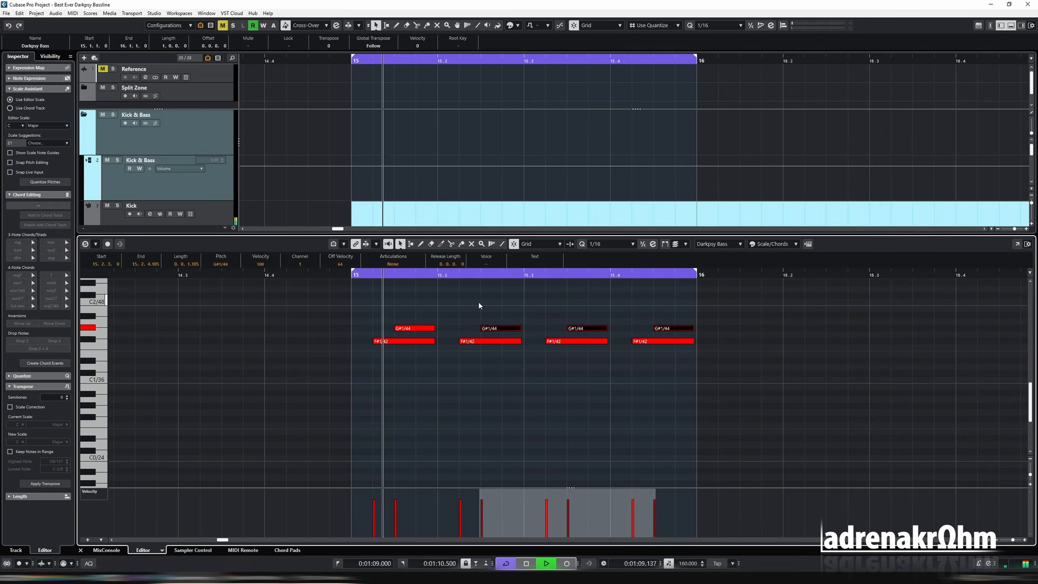
pyautogui.press('space')
pyautogui.press('Return')
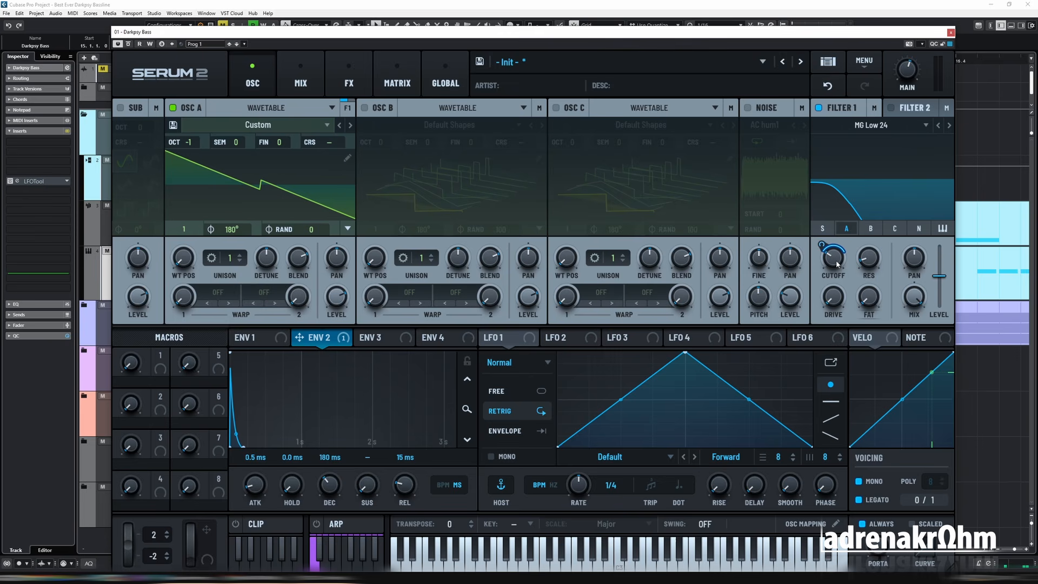
# Try higher Filter 1 cutoff settings and undo the cutoff changes.
pyautogui.moveTo(837, 264)
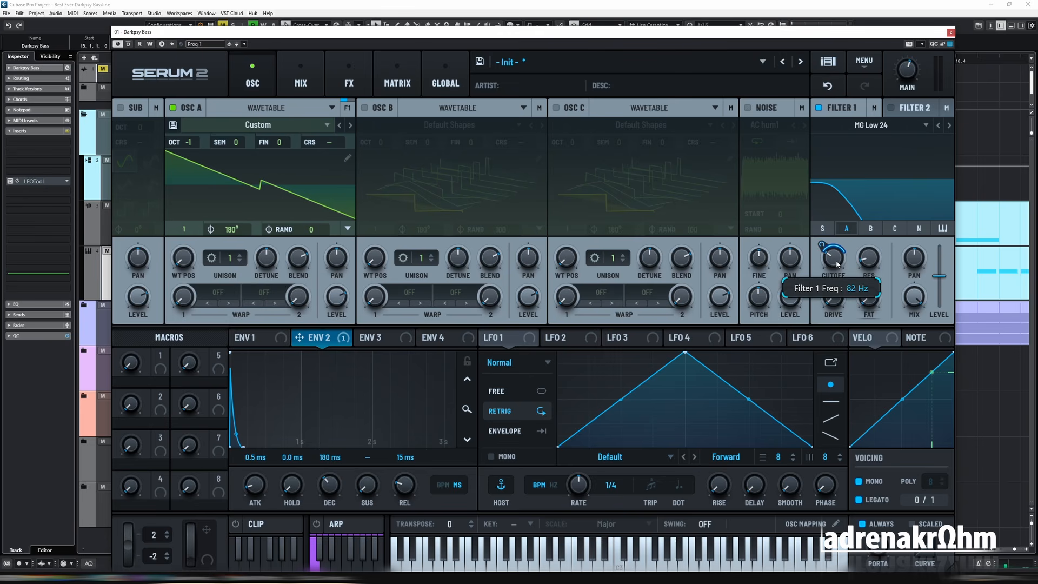
pyautogui.moveTo(837, 264)
pyautogui.mouseDown()
pyautogui.moveTo(845, 216)
pyautogui.moveTo(823, 275)
pyautogui.mouseUp()
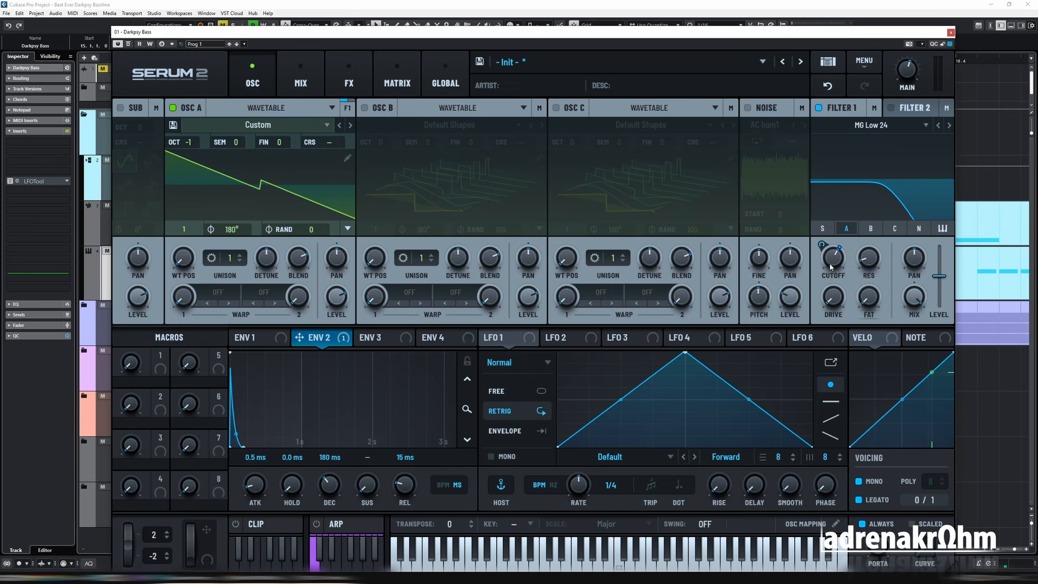
pyautogui.moveTo(832, 267)
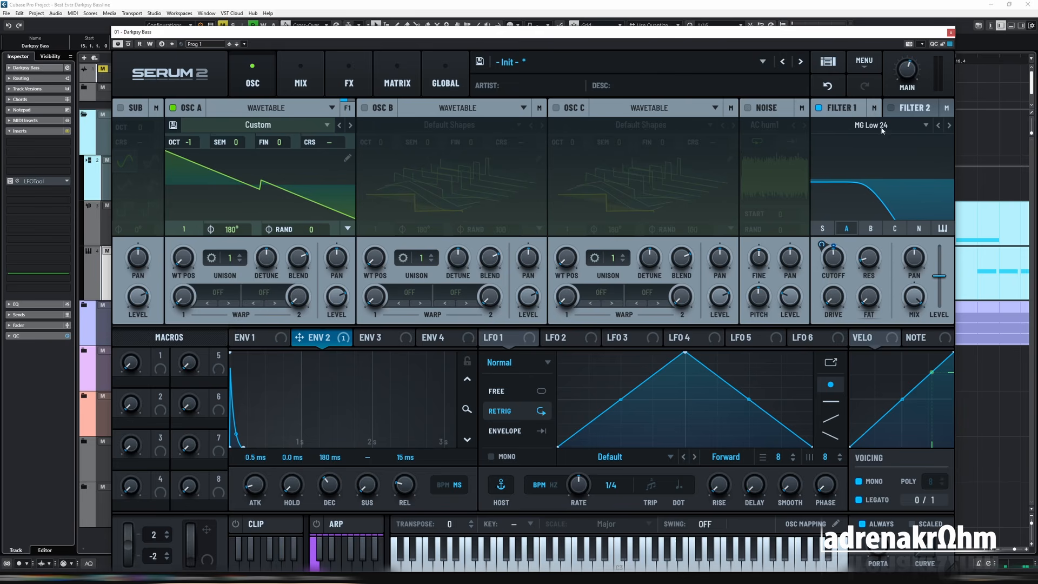
pyautogui.click(827, 88)
pyautogui.click(827, 87)
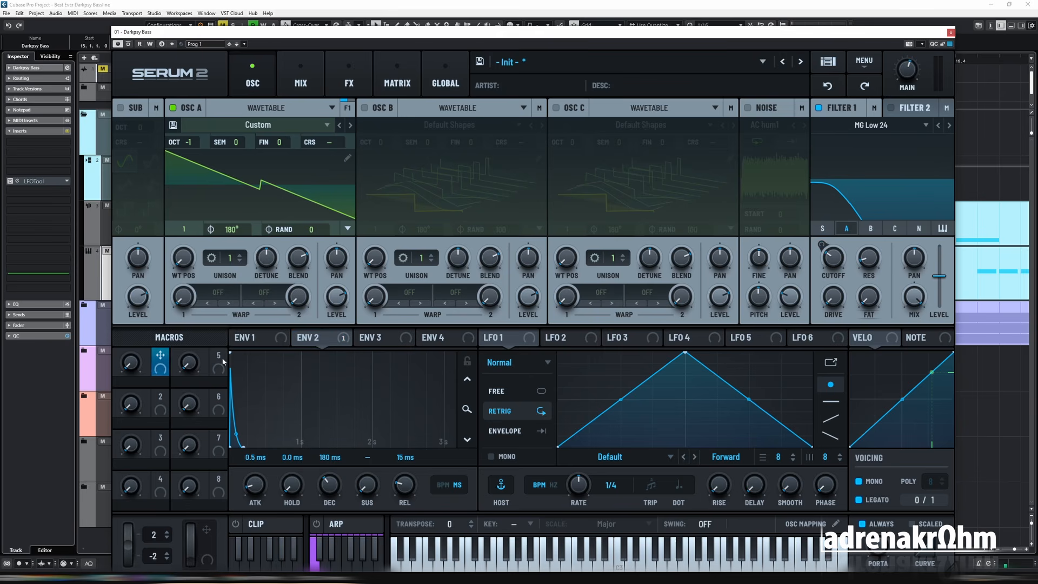
# Assign Macro 1 to the Filter 1 cutoff and set it as the aux source of the Env 2 to Filter 1 Freq modulation.
pyautogui.moveTo(155, 374); pyautogui.dragTo(821, 273)
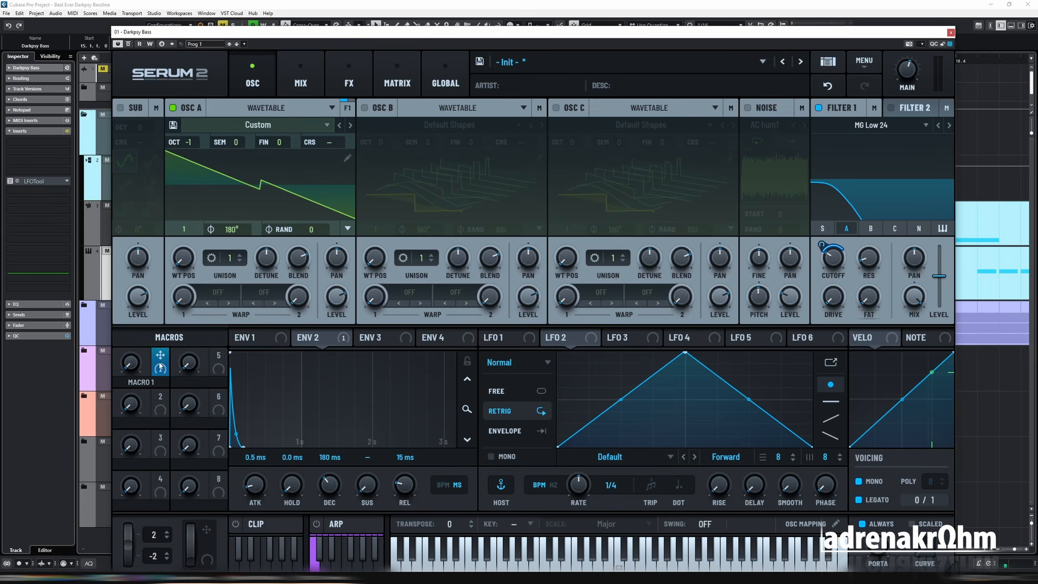
pyautogui.moveTo(128, 366); pyautogui.dragTo(304, 336)
pyautogui.moveTo(336, 343)
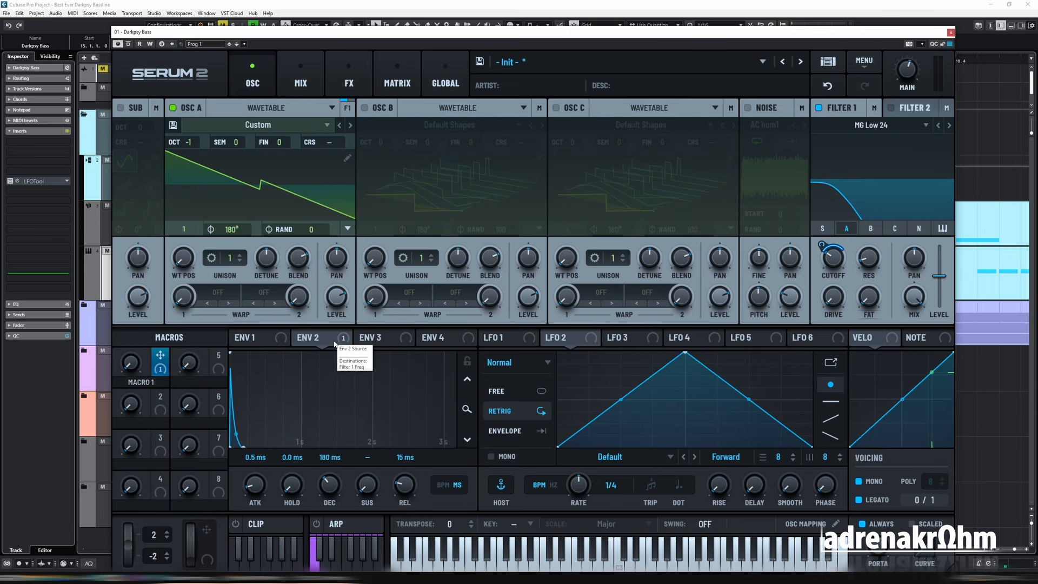
pyautogui.click(397, 78)
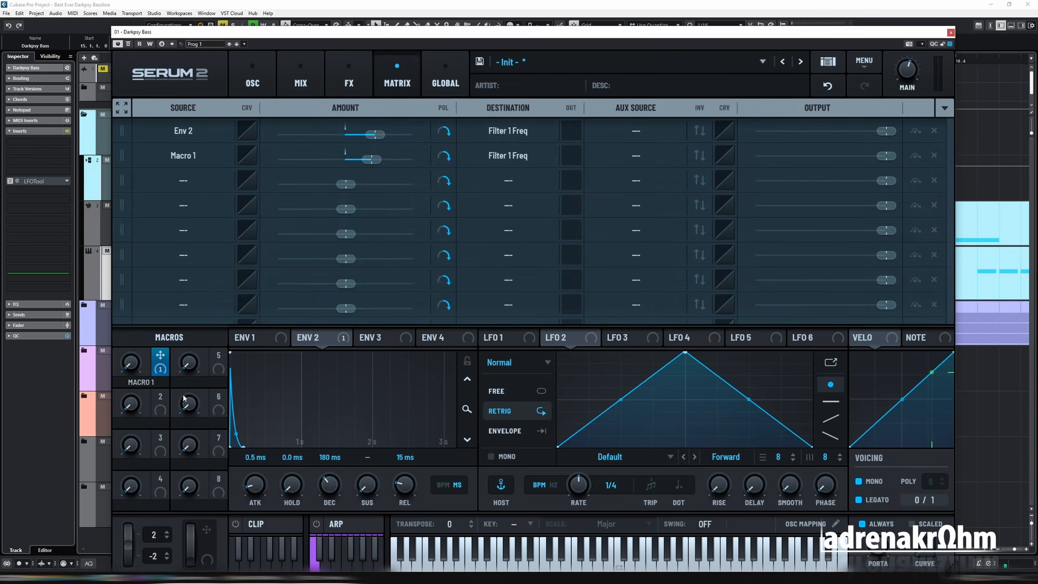
pyautogui.moveTo(160, 355); pyautogui.dragTo(611, 129)
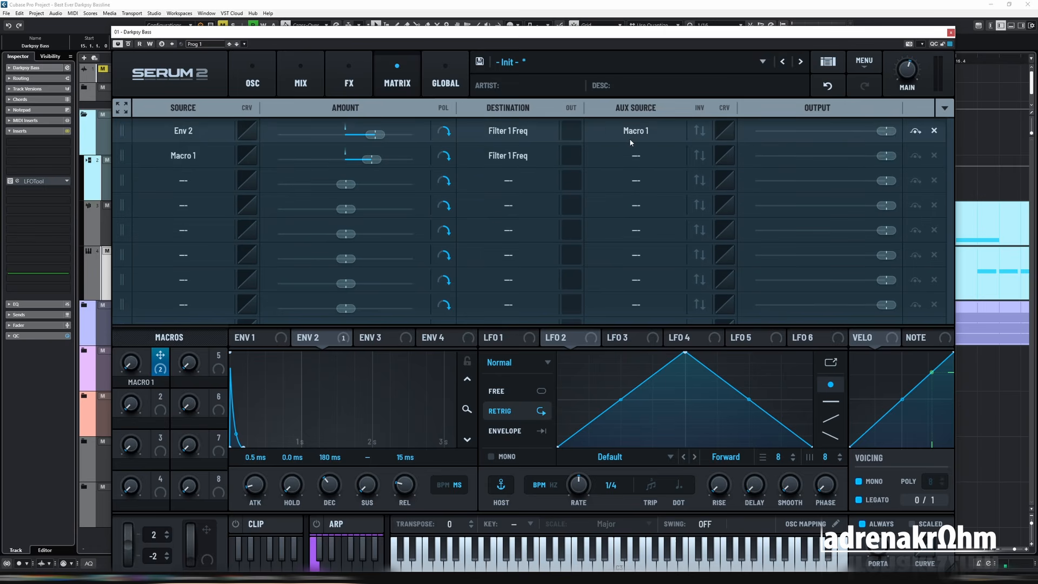
# Audition the bass while sweeping Macro 1 up to 100 and back down to its minimum.
pyautogui.click(252, 82)
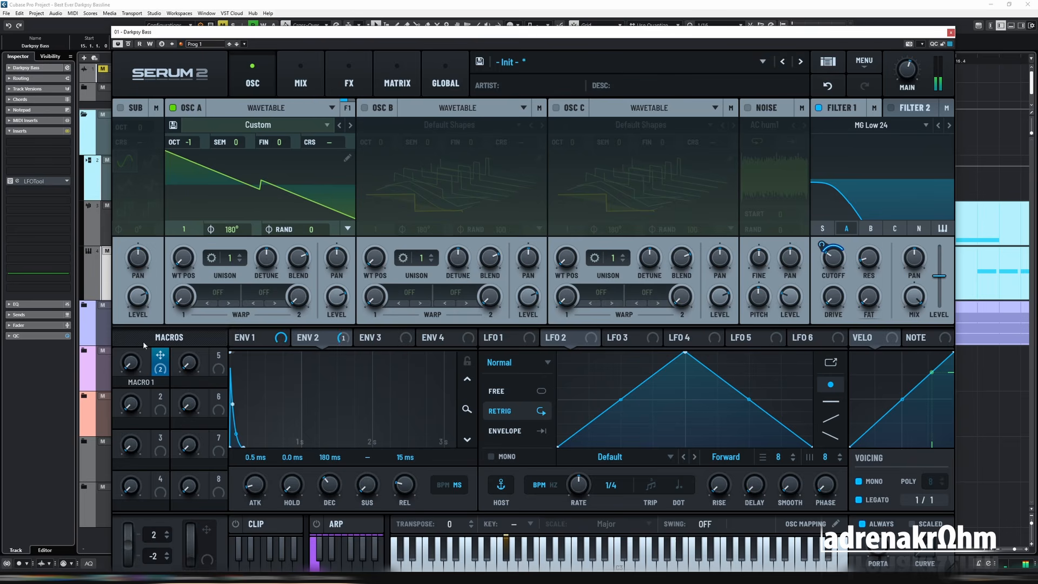
pyautogui.moveTo(133, 371); pyautogui.dragTo(124, 139)
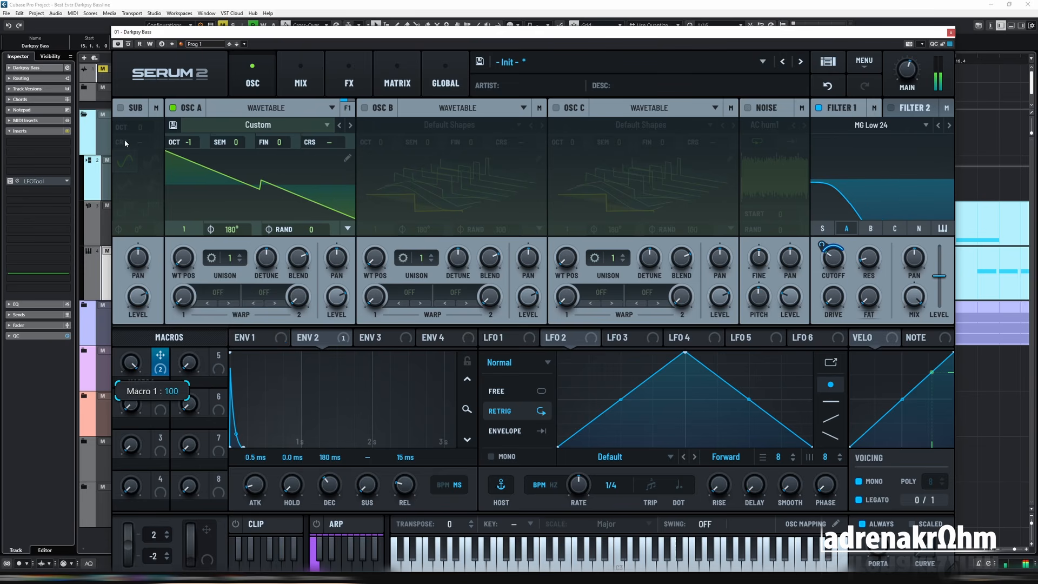
pyautogui.moveTo(125, 140); pyautogui.dragTo(139, 398)
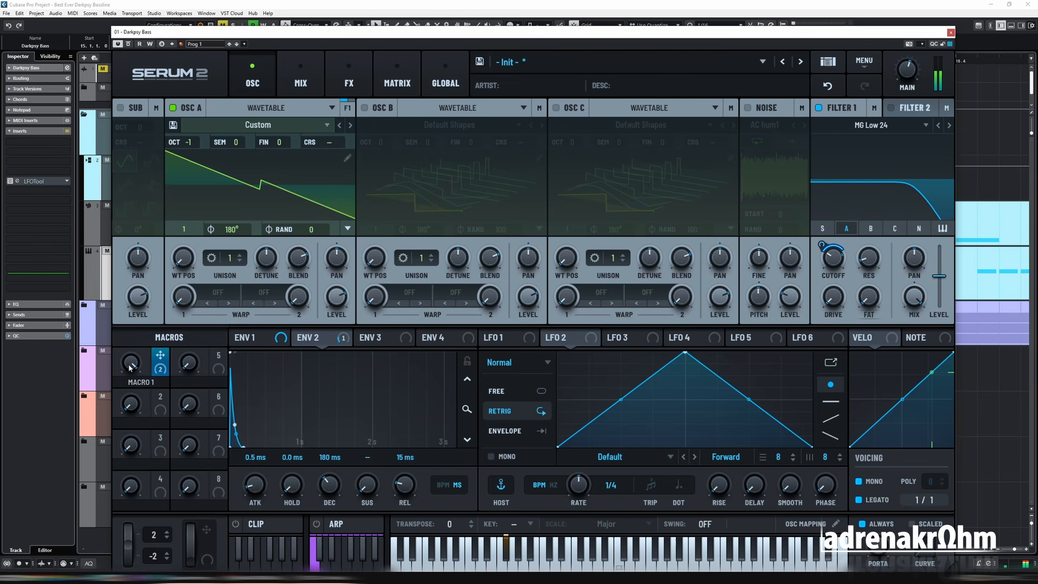
pyautogui.moveTo(130, 363); pyautogui.dragTo(125, 534)
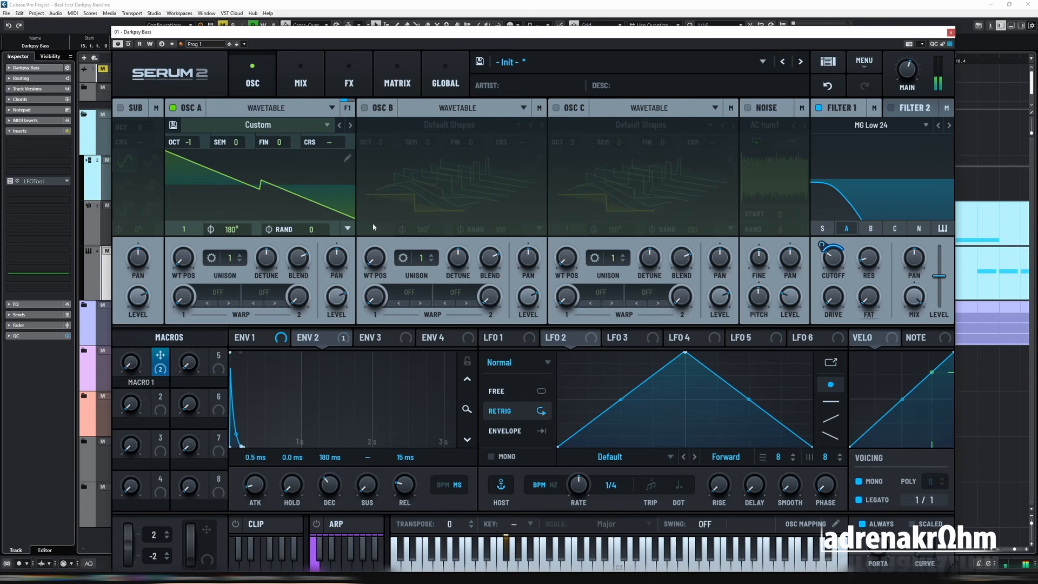
# Shape the Env 2 row's aux curve on a grid of 2 as a step, full in the first half and zero in the second.
pyautogui.click(398, 86)
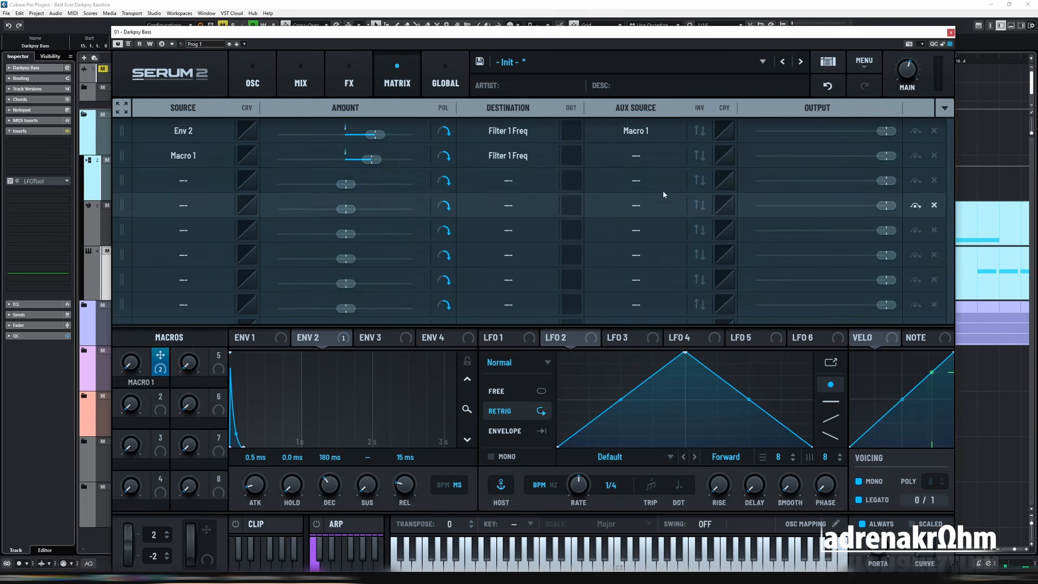
pyautogui.click(724, 131)
pyautogui.click(732, 147)
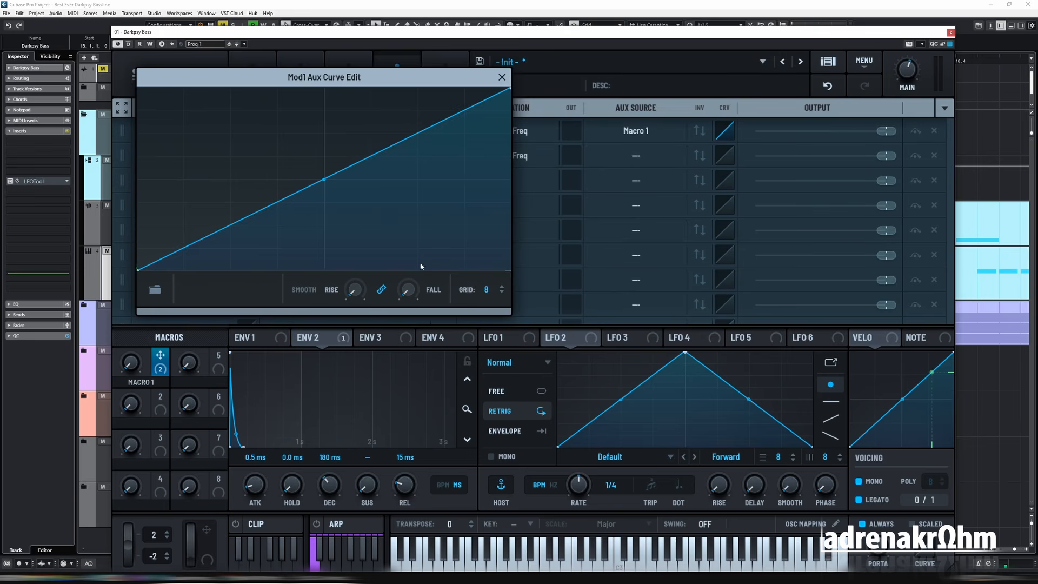
pyautogui.moveTo(489, 293); pyautogui.dragTo(485, 343)
pyautogui.moveTo(274, 184); pyautogui.dragTo(265, 68)
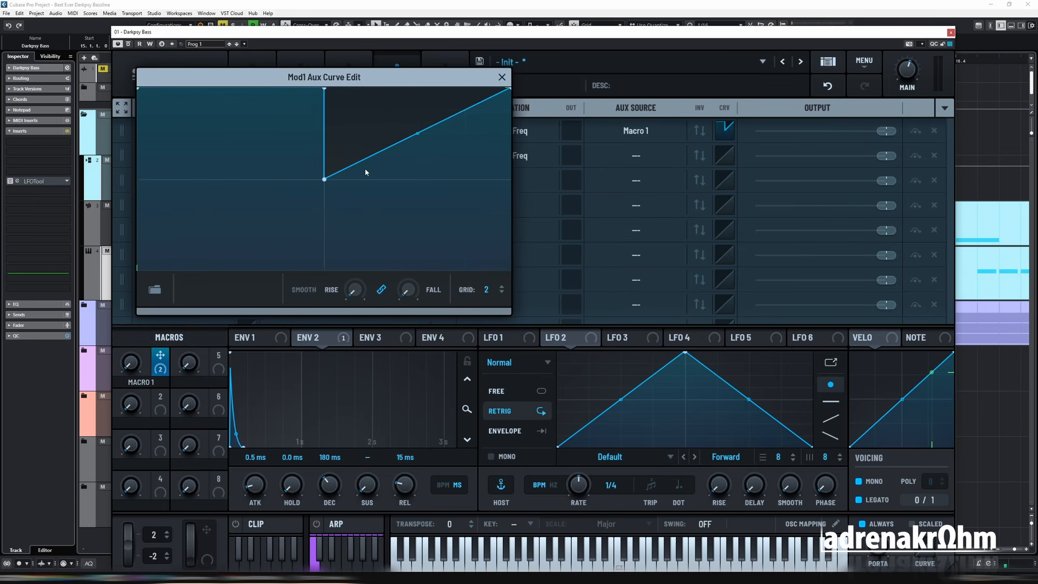
pyautogui.moveTo(364, 170); pyautogui.dragTo(371, 315)
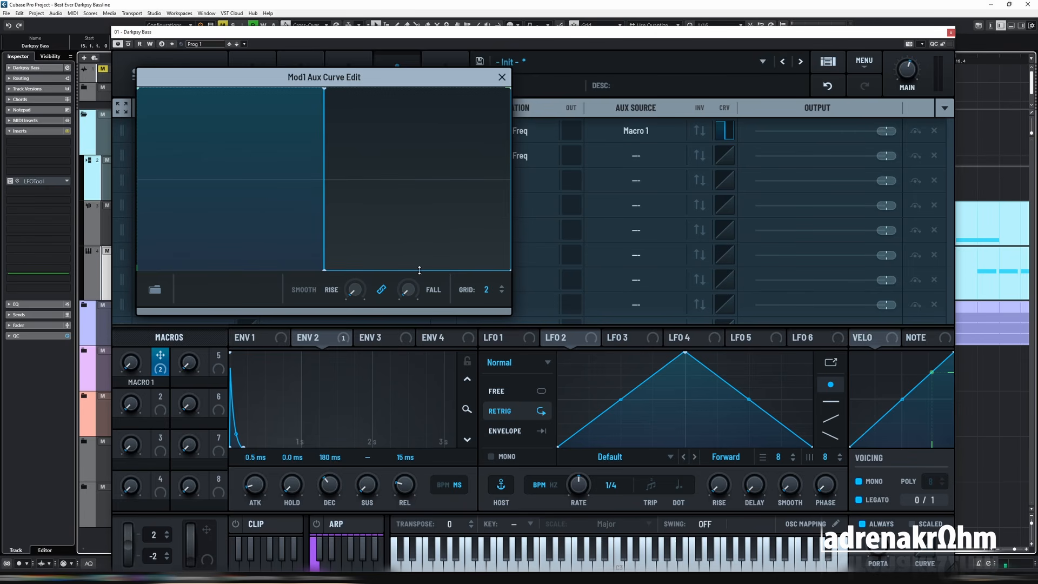
pyautogui.click(533, 127)
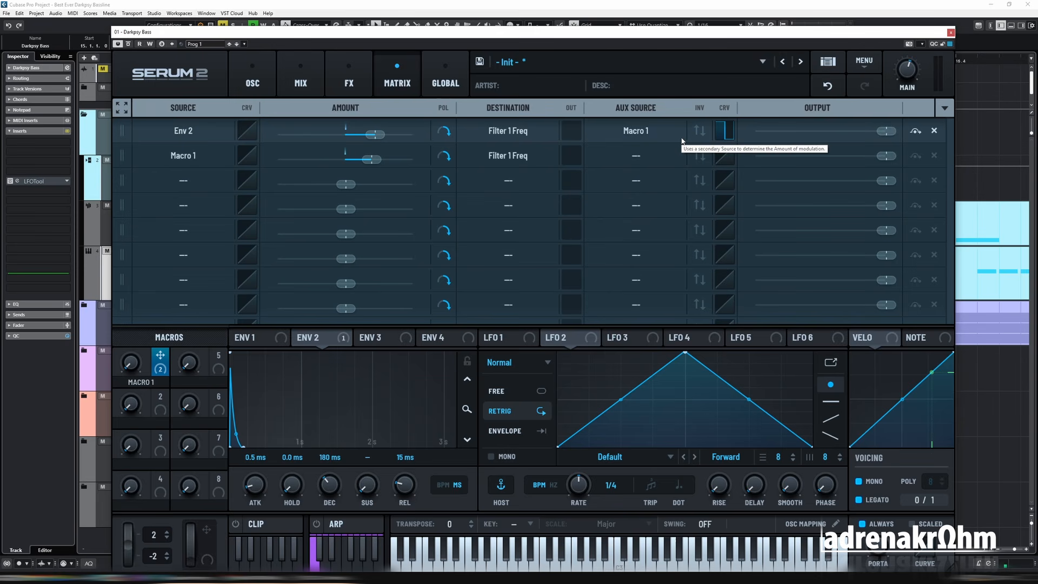
# Turn Macro 1 fully up and reduce its modulation amount on Filter 1 Freq while auditioning the bass.
pyautogui.moveTo(130, 364); pyautogui.dragTo(130, 357)
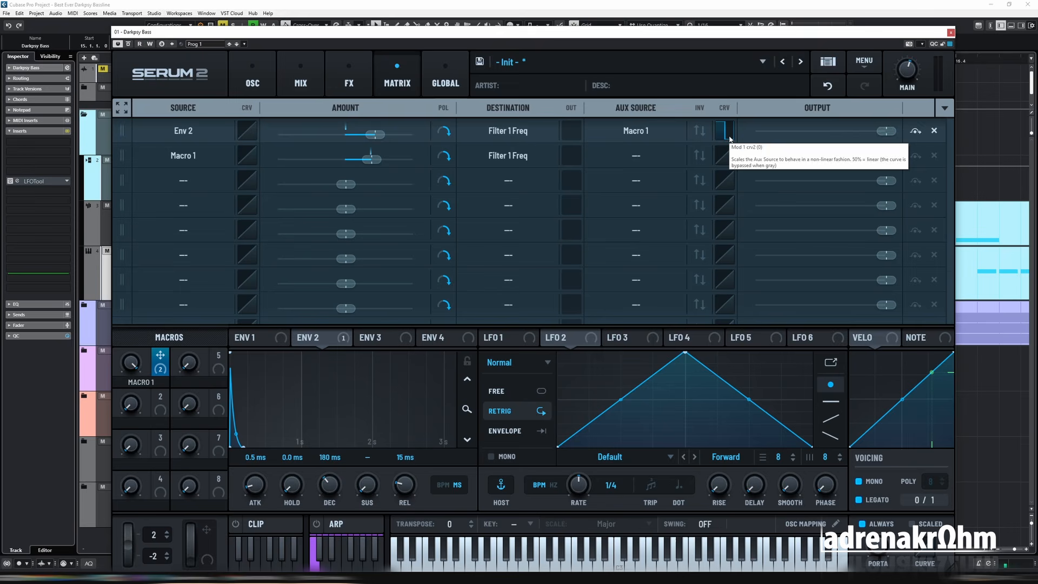
pyautogui.click(252, 81)
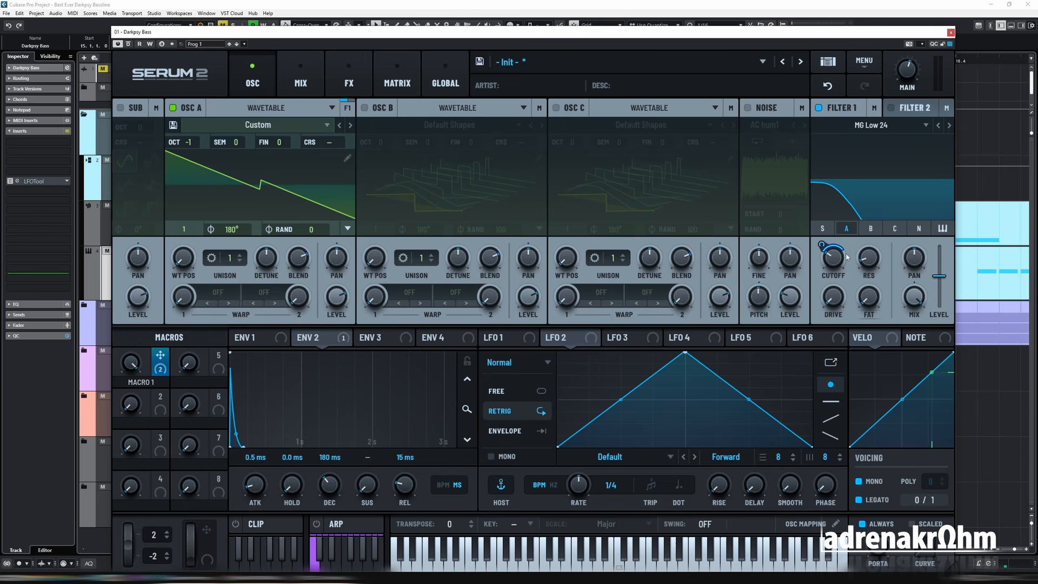
pyautogui.moveTo(845, 256)
pyautogui.click(396, 84)
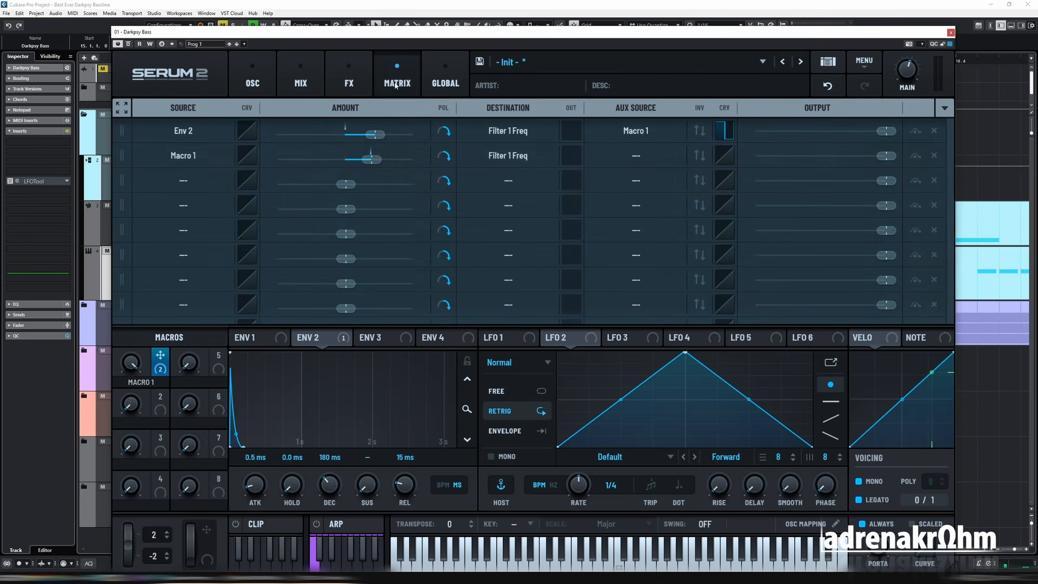
pyautogui.moveTo(371, 164)
pyautogui.moveTo(371, 163); pyautogui.dragTo(362, 163)
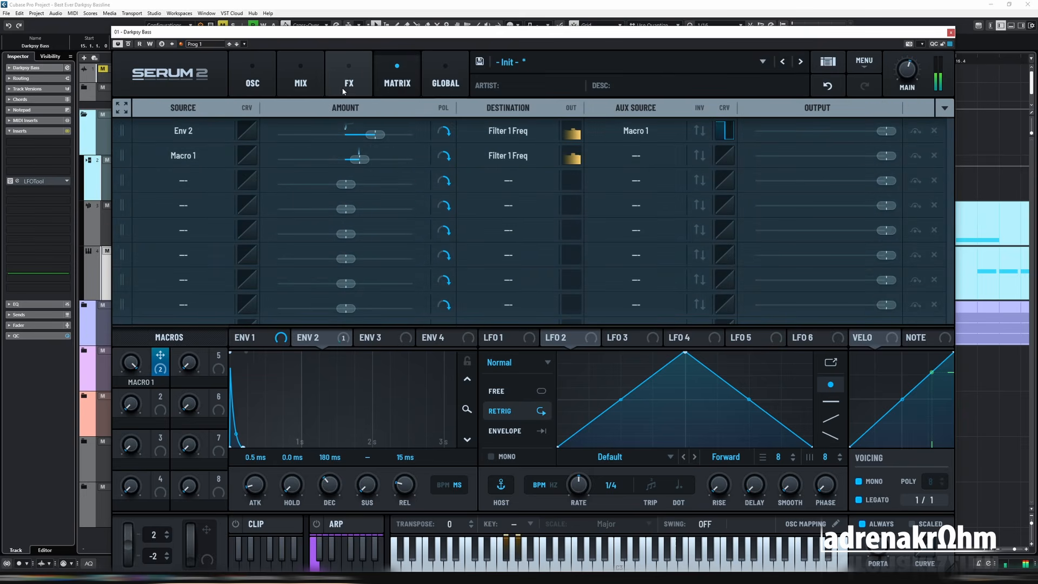
pyautogui.click(253, 82)
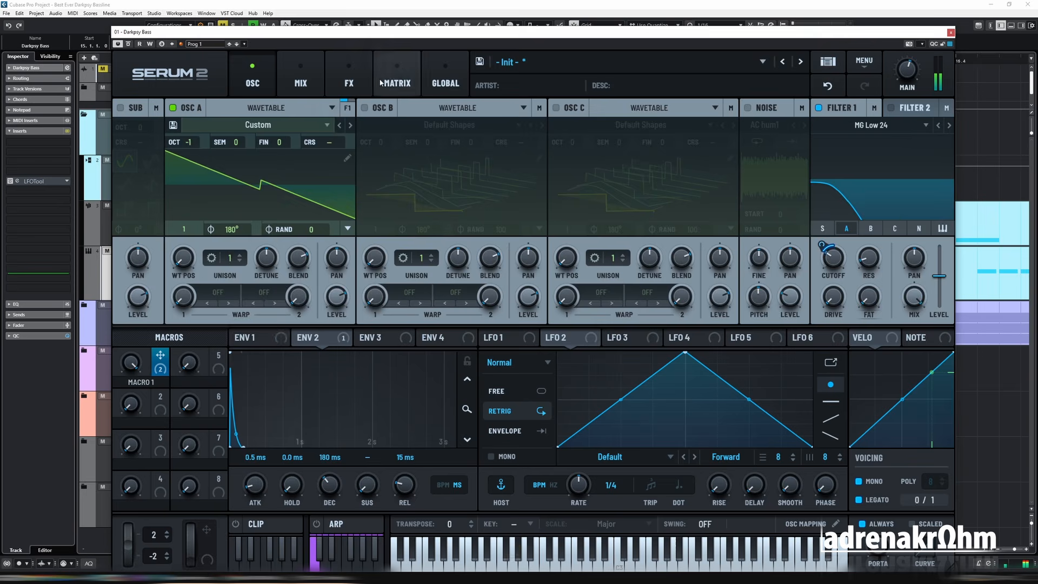
pyautogui.click(396, 83)
pyautogui.moveTo(361, 163)
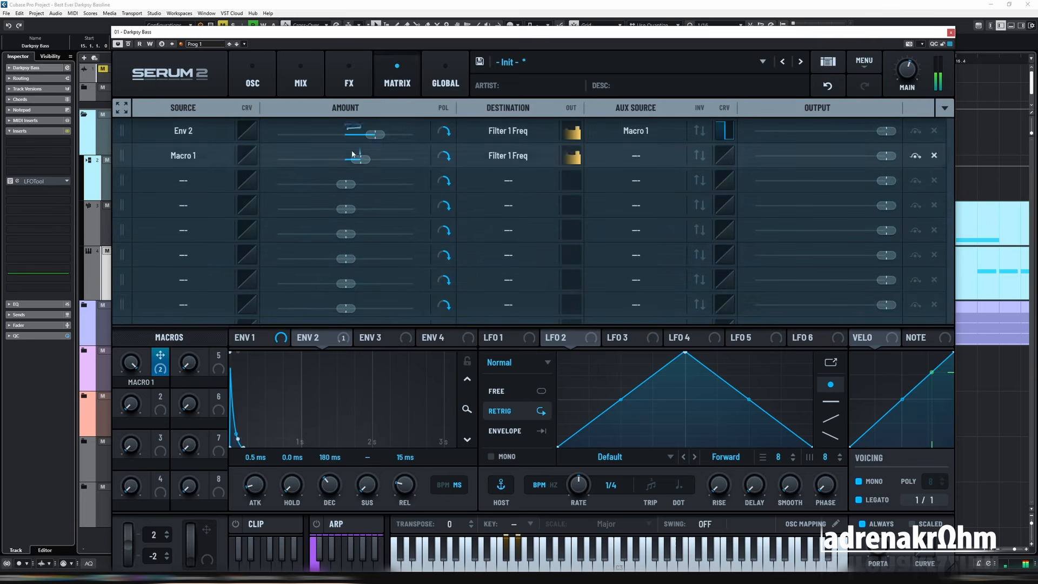
pyautogui.click(253, 81)
pyautogui.click(387, 84)
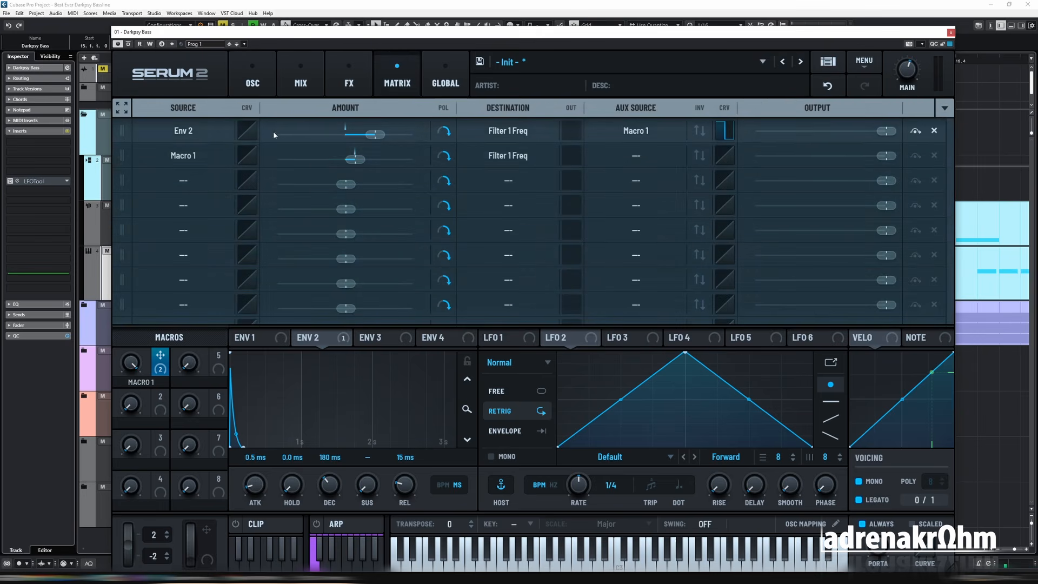
# Make the Macro 1 row's source curve editable and shape it as a step, zero in the first half and full in the second.
pyautogui.rightClick(249, 158)
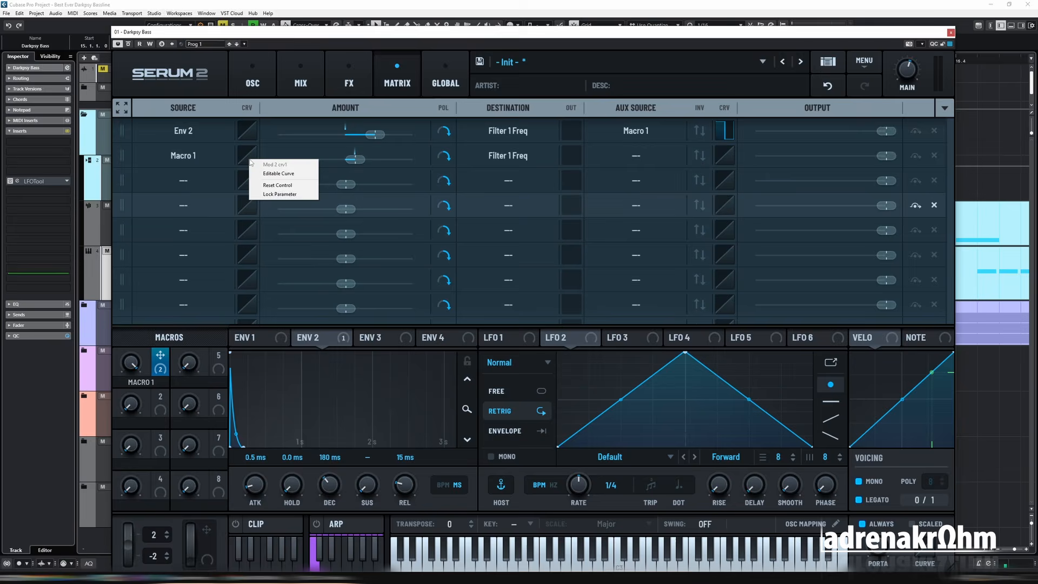
pyautogui.click(280, 173)
pyautogui.moveTo(727, 180); pyautogui.dragTo(735, 77)
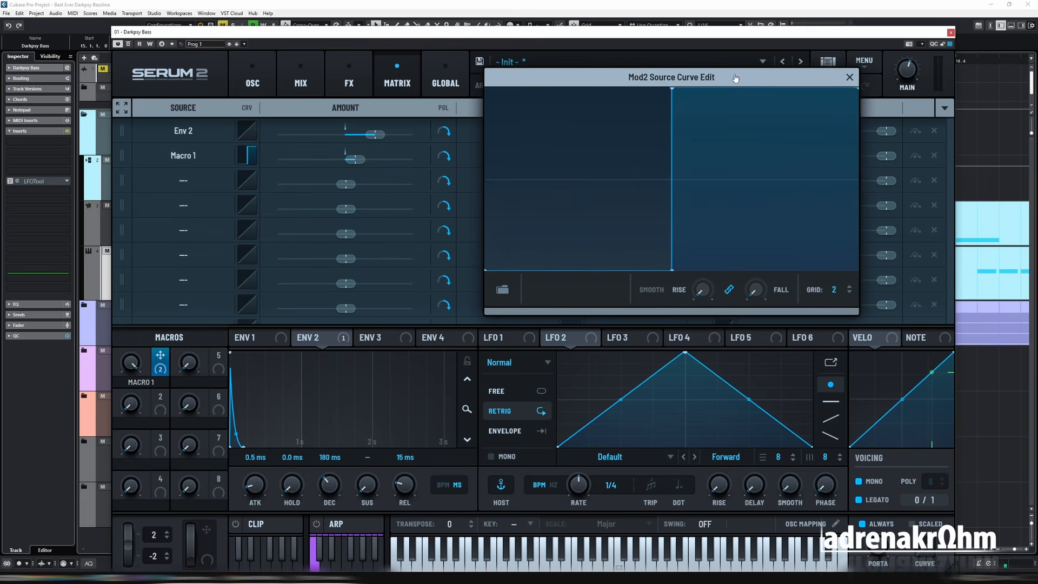
pyautogui.click(848, 85)
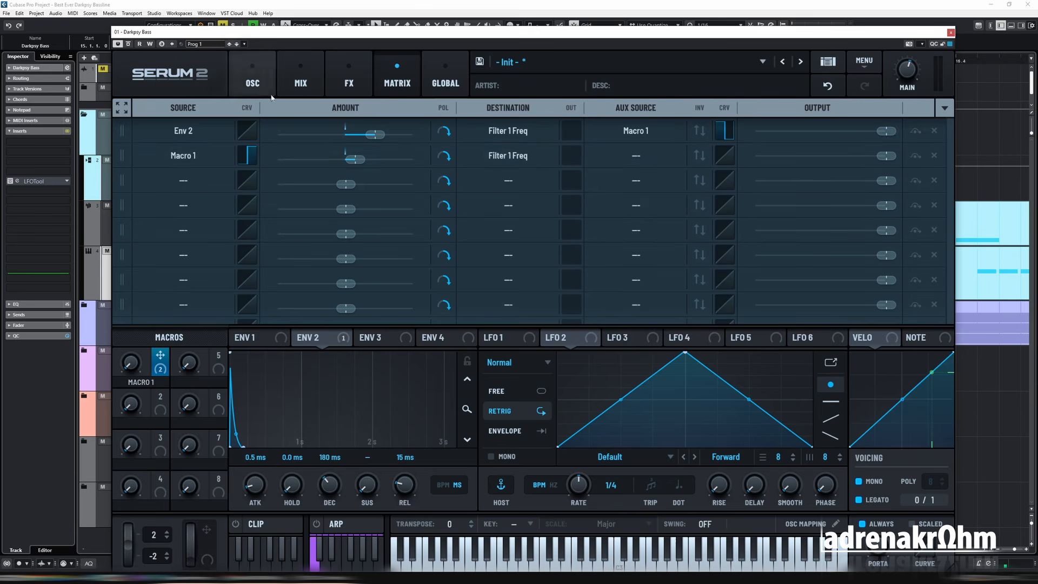
# Check the Filter 1 Freq modulators, turn Macro 1 down to its minimum and audition the bass.
pyautogui.click(253, 82)
pyautogui.moveTo(837, 262)
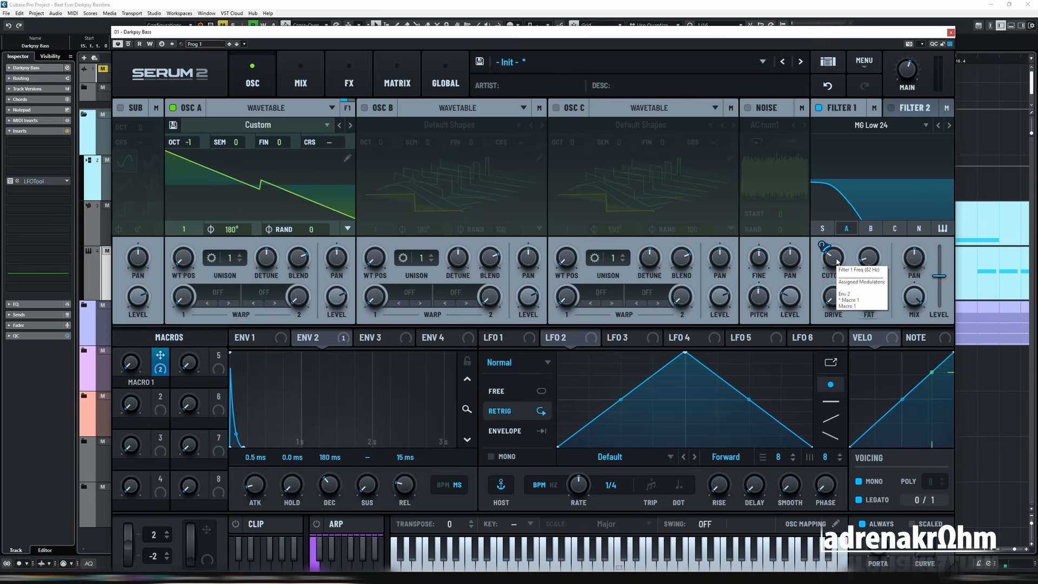
pyautogui.click(397, 81)
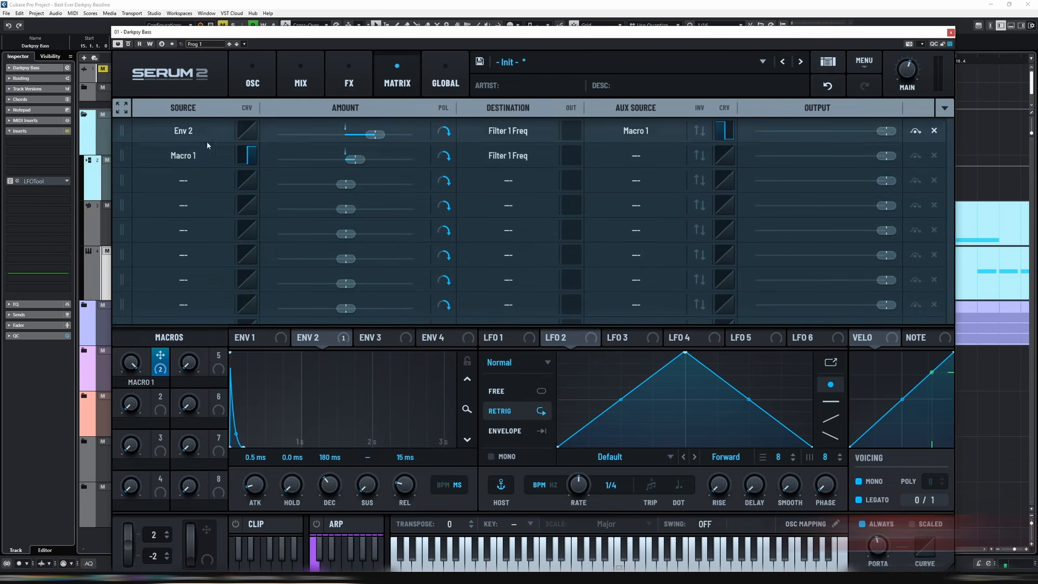
pyautogui.moveTo(359, 164)
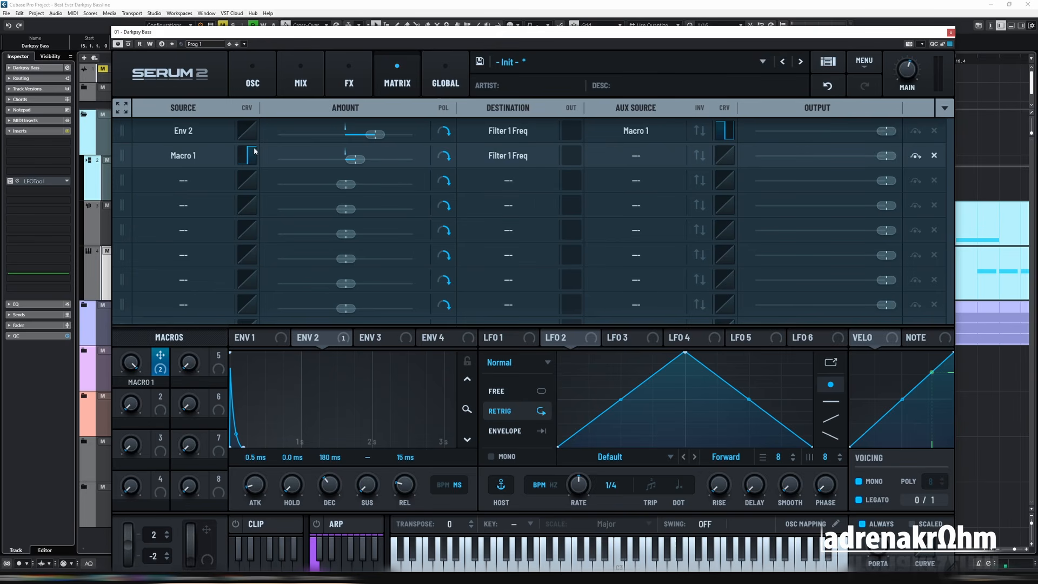
pyautogui.moveTo(133, 363); pyautogui.dragTo(135, 395)
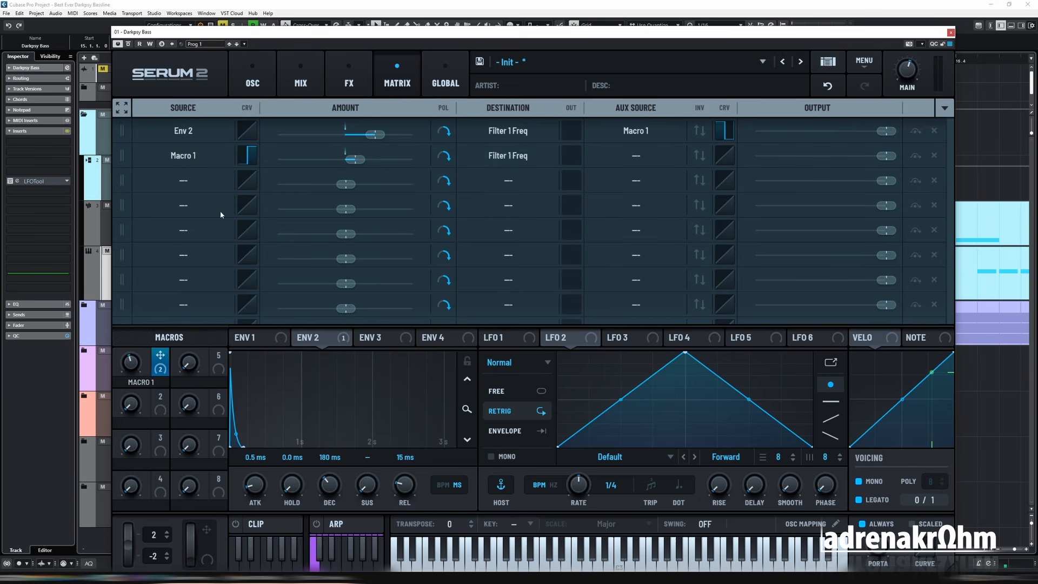
pyautogui.moveTo(136, 364)
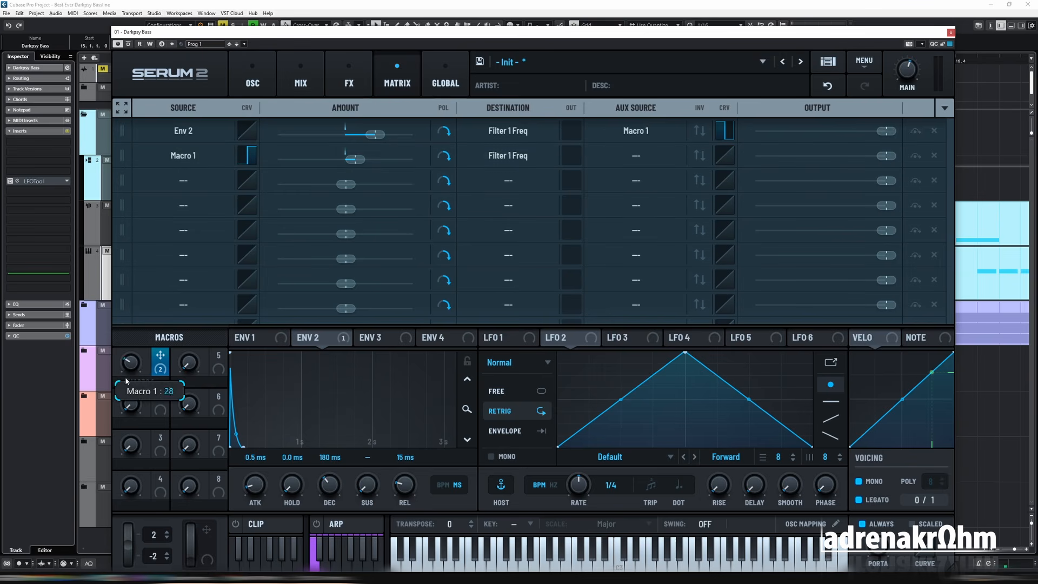
pyautogui.click(252, 81)
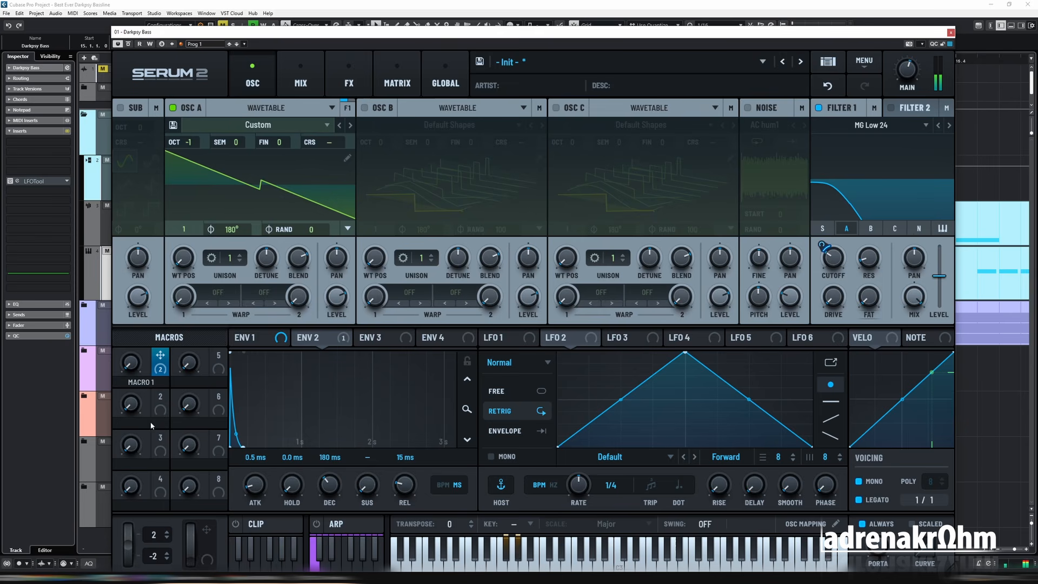
pyautogui.click(398, 81)
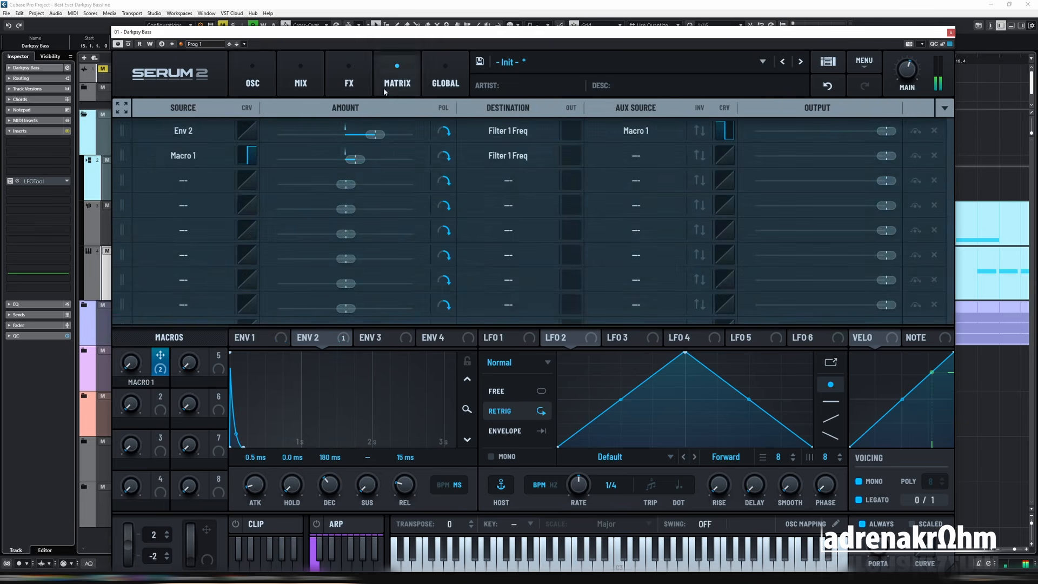
pyautogui.click(252, 81)
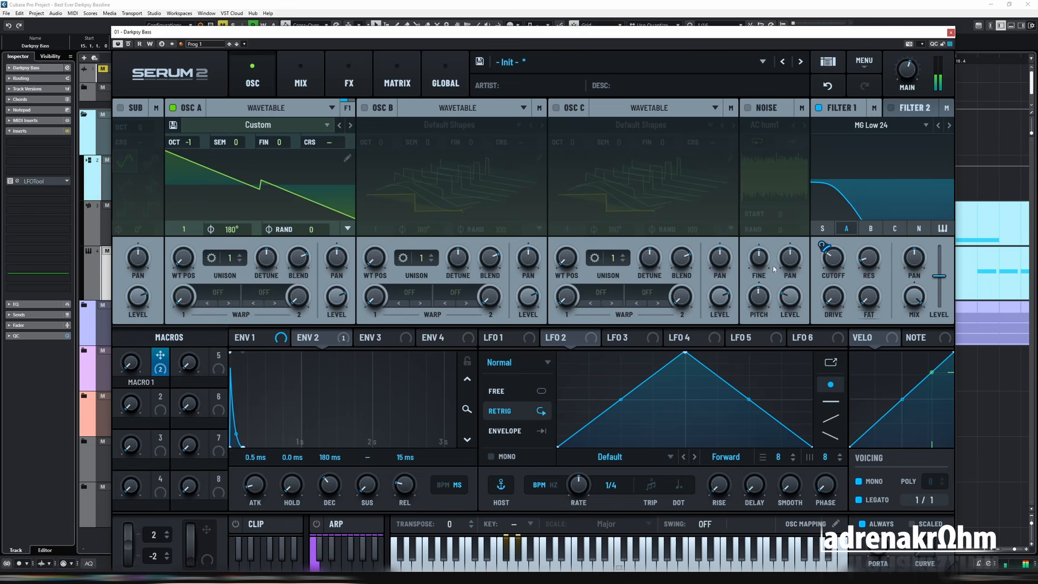
# Display Env 2's modulation range on the Filter 1 cutoff and audition the three-note bass pattern in bar 16.
pyautogui.click(823, 246)
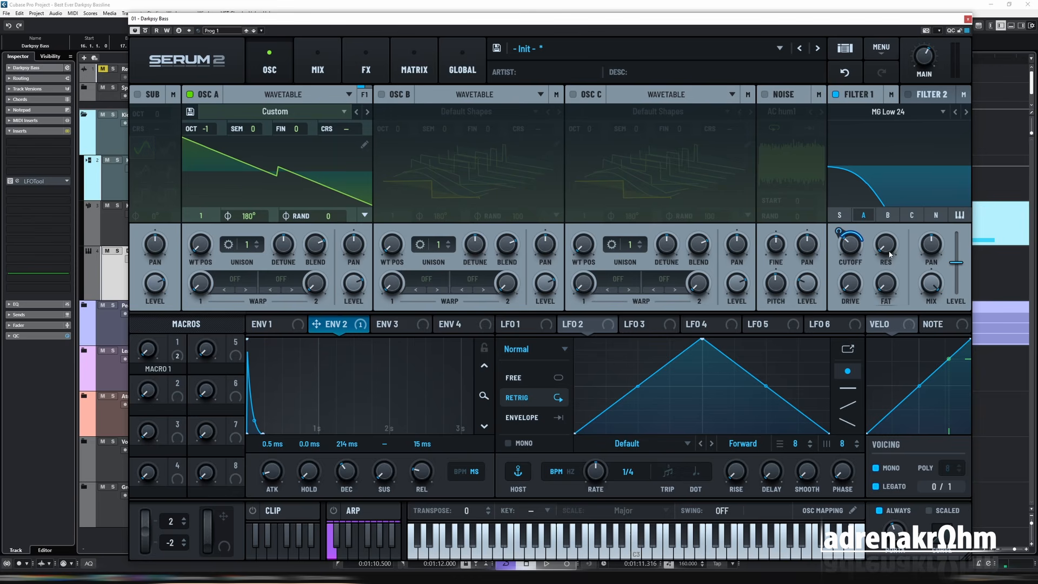
pyautogui.press('space')
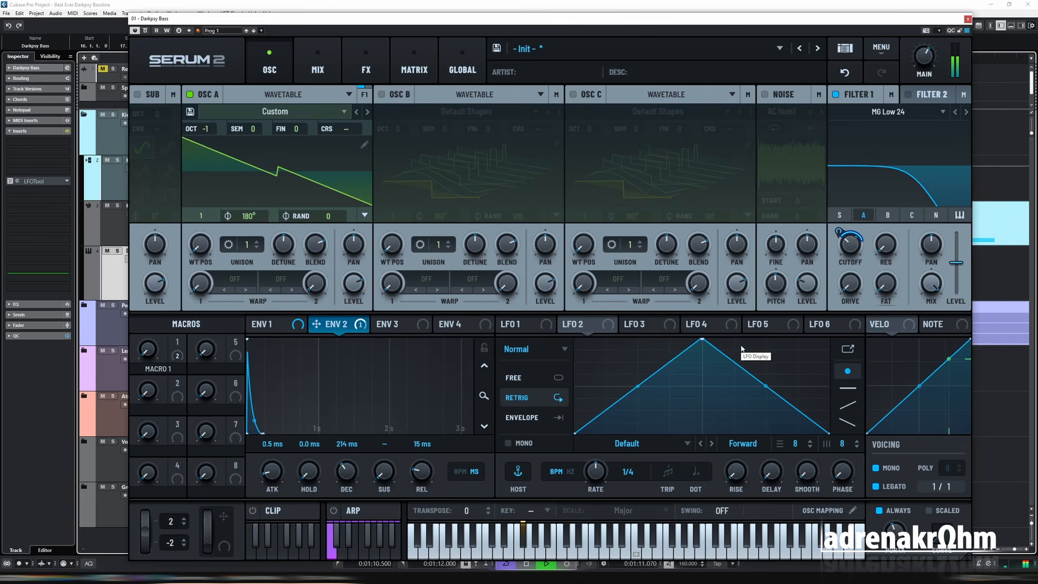
pyautogui.press('space')
# Loop the Darkpsy Bass parts in bars 15 and 16 together and audition the two patterns in sequence.
pyautogui.hotkey('ctrl', 'w')
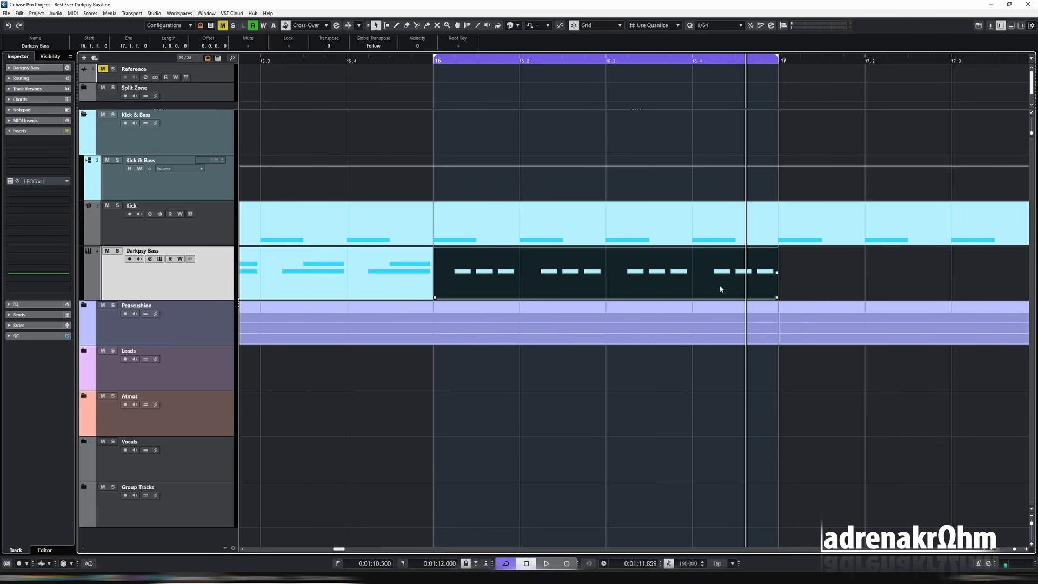
pyautogui.press('g')
pyautogui.moveTo(721, 286); pyautogui.dragTo(354, 271)
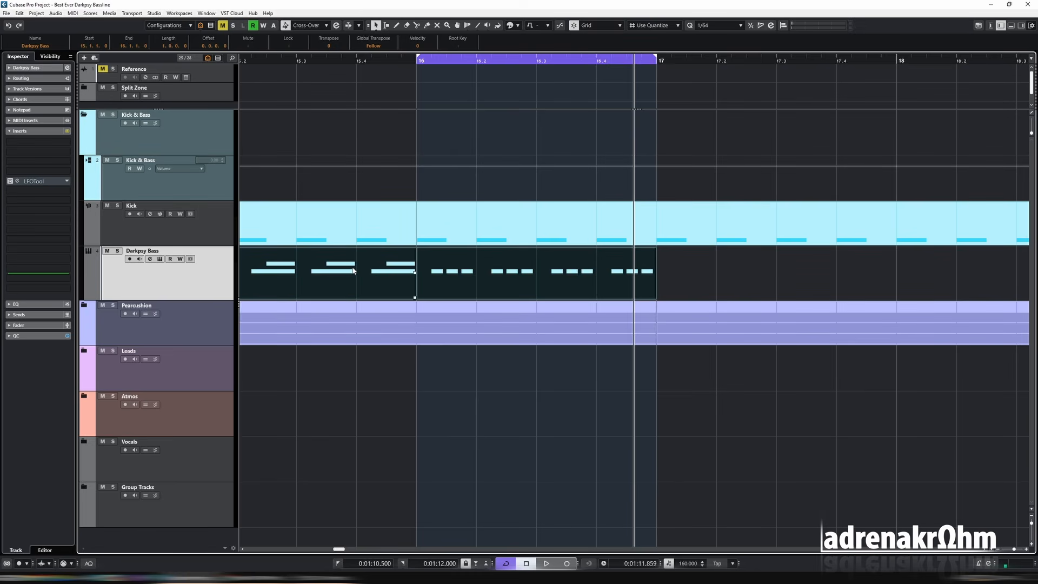
pyautogui.press('p')
pyautogui.press('space')
pyautogui.click(394, 216)
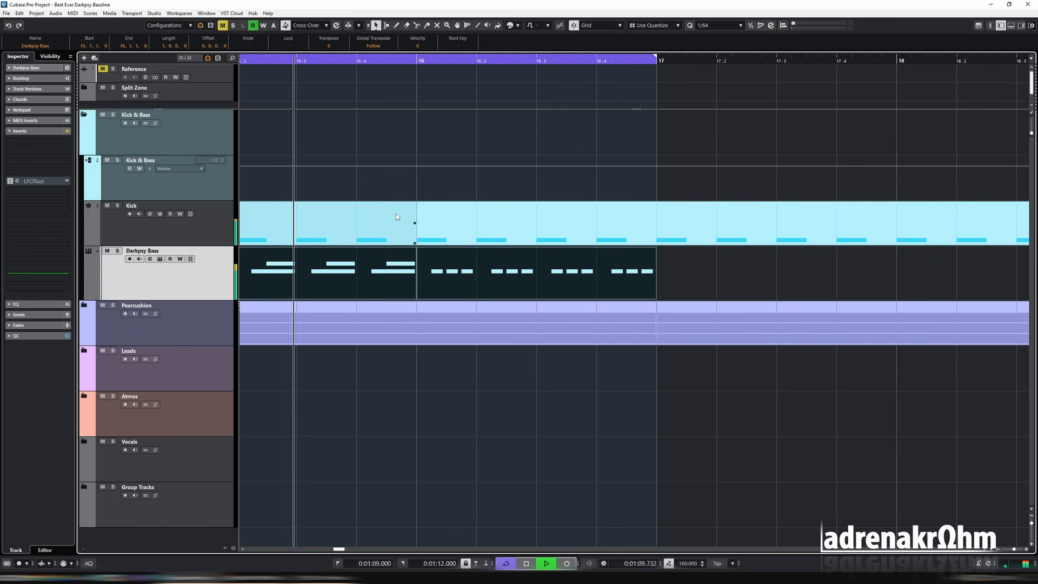
pyautogui.click(294, 372)
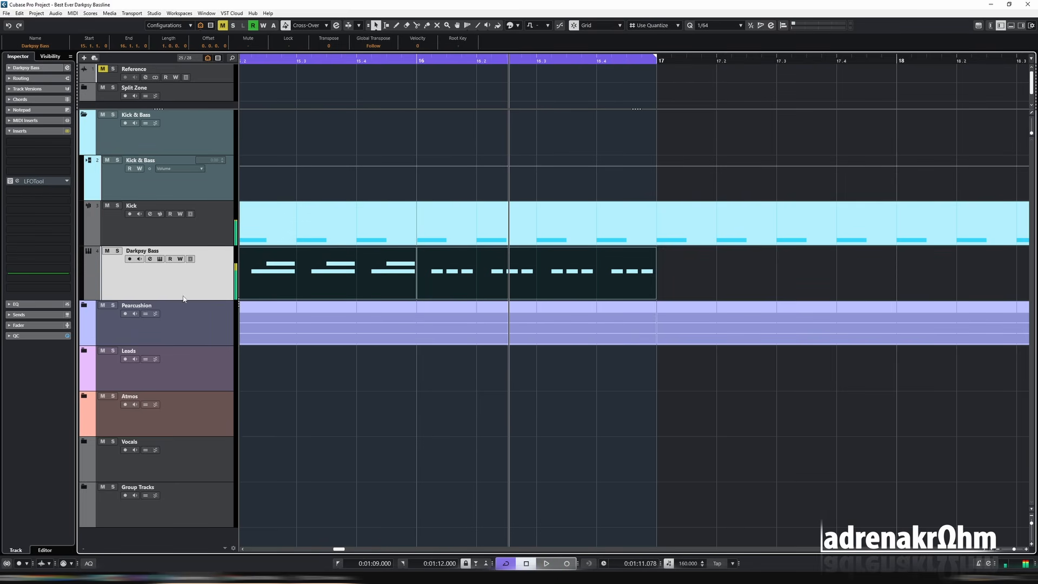
pyautogui.press('Up')
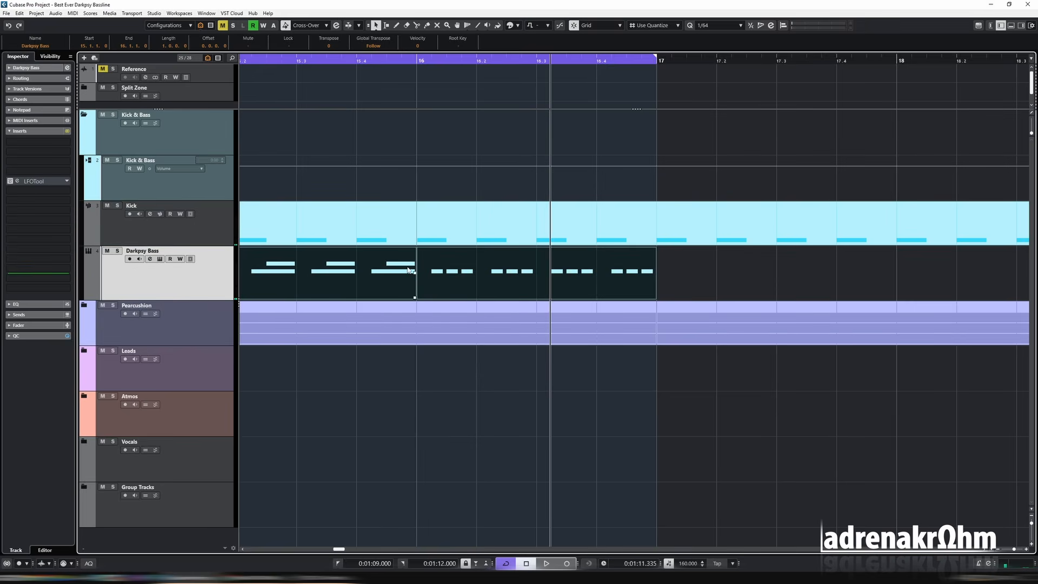
# Add a Serum 2 modulation matrix row routing Velo to Macro 1 and raise its amount to the maximum.
pyautogui.press('e')
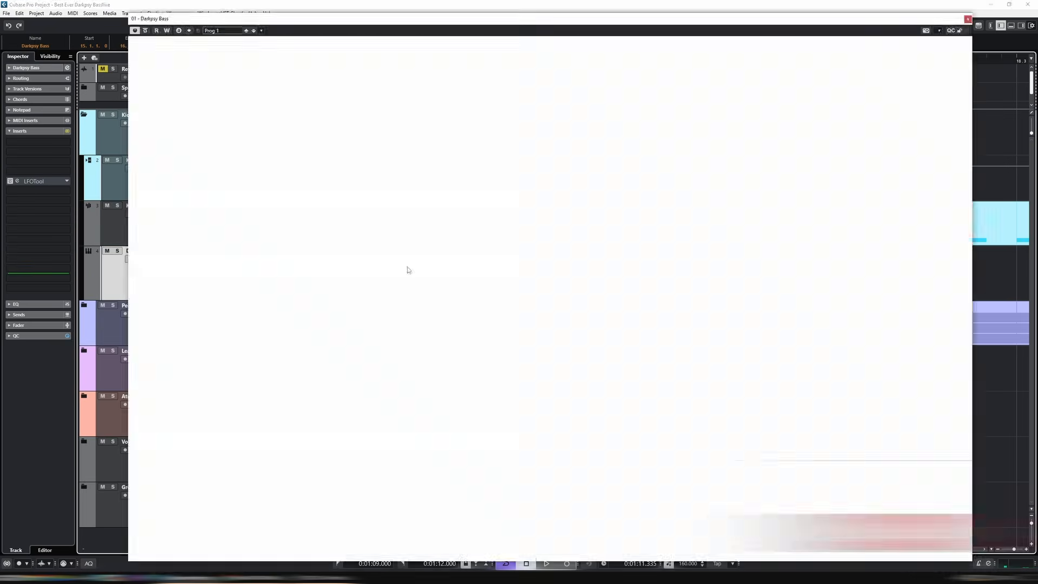
pyautogui.click(414, 69)
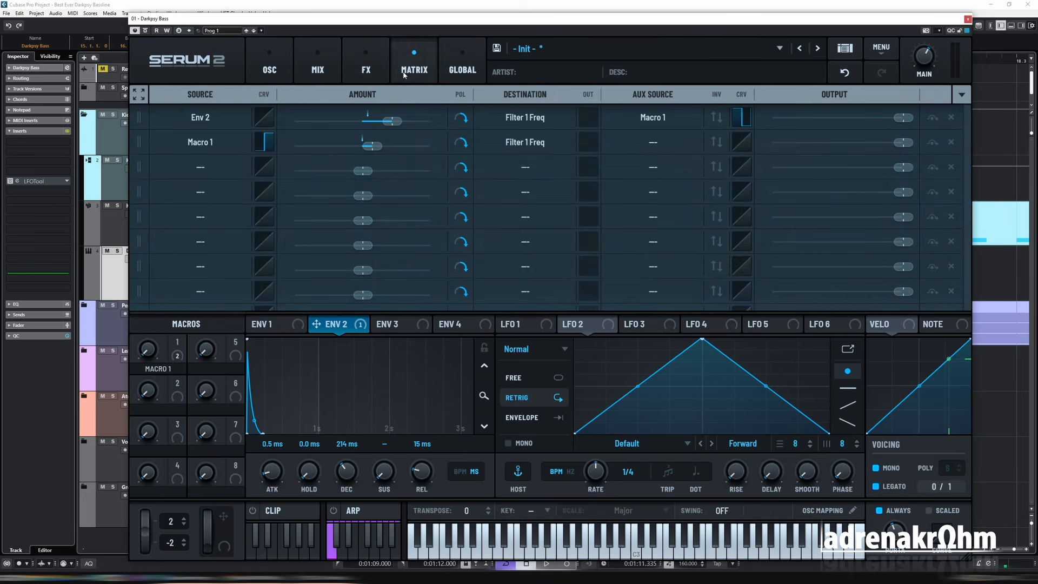
pyautogui.click(199, 168)
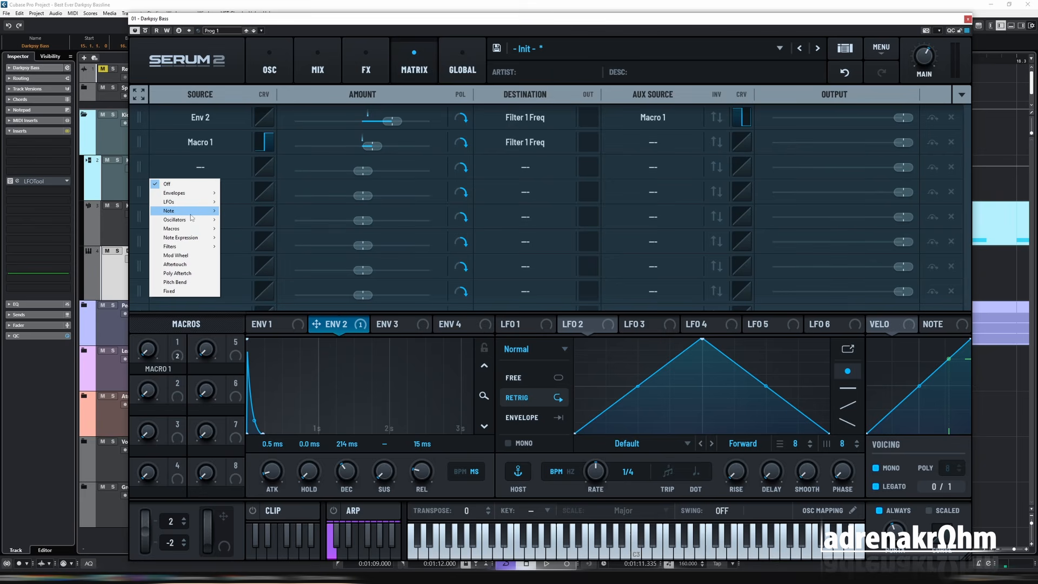
pyautogui.moveTo(192, 217)
pyautogui.click(236, 282)
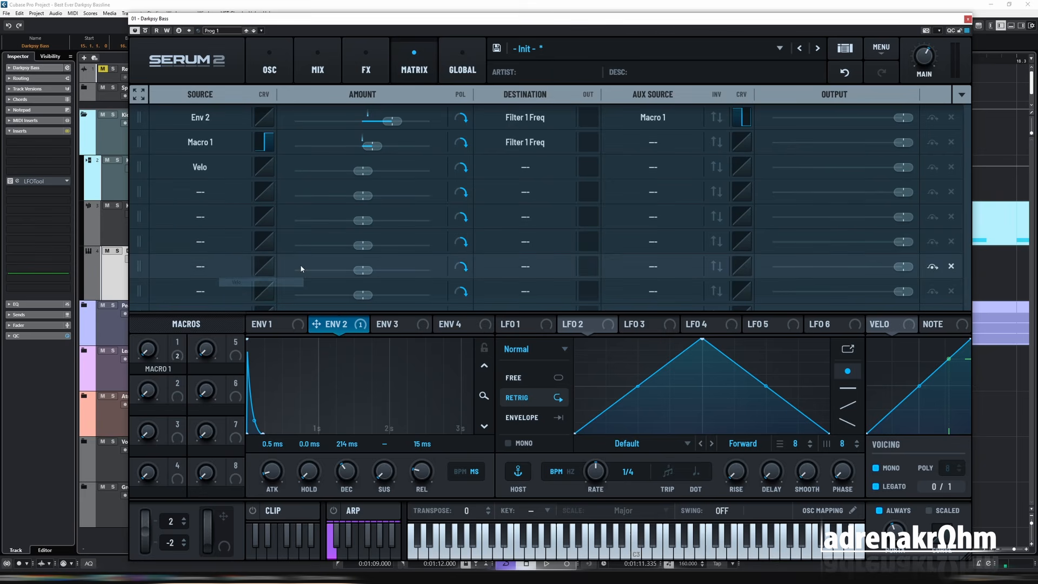
pyautogui.click(510, 173)
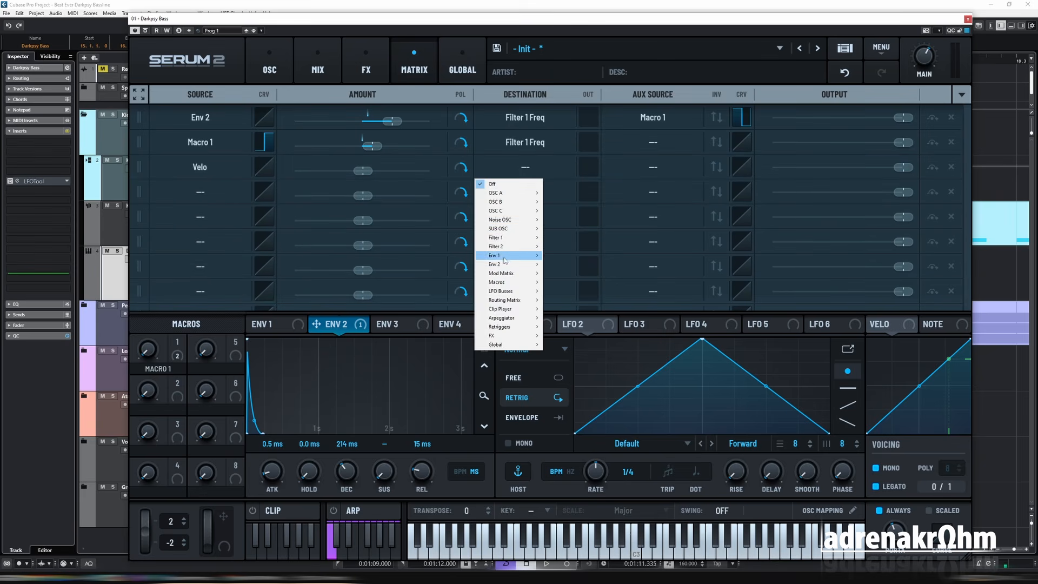
pyautogui.moveTo(520, 281)
pyautogui.click(557, 282)
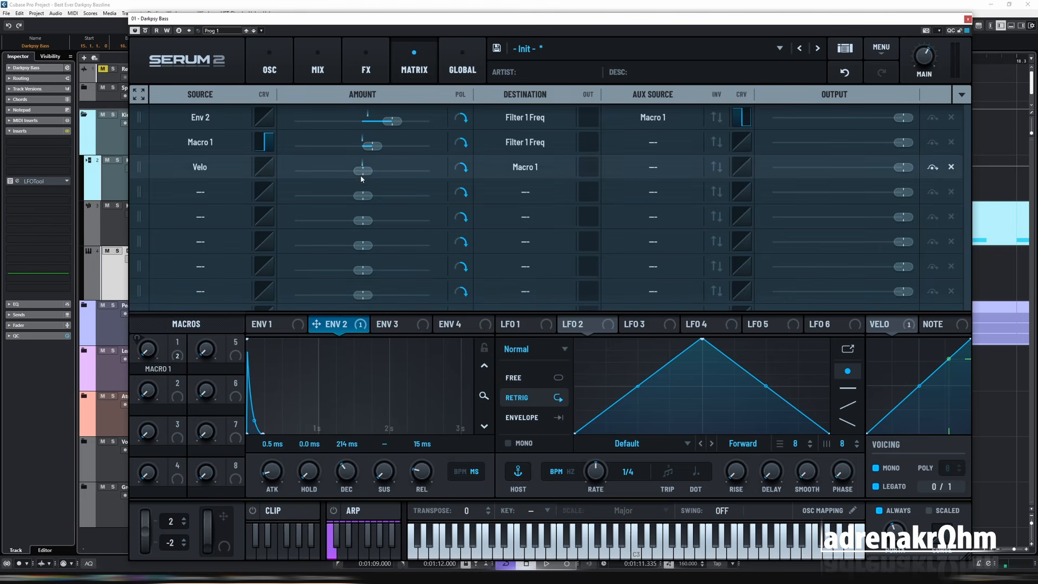
pyautogui.moveTo(363, 171); pyautogui.dragTo(567, 170)
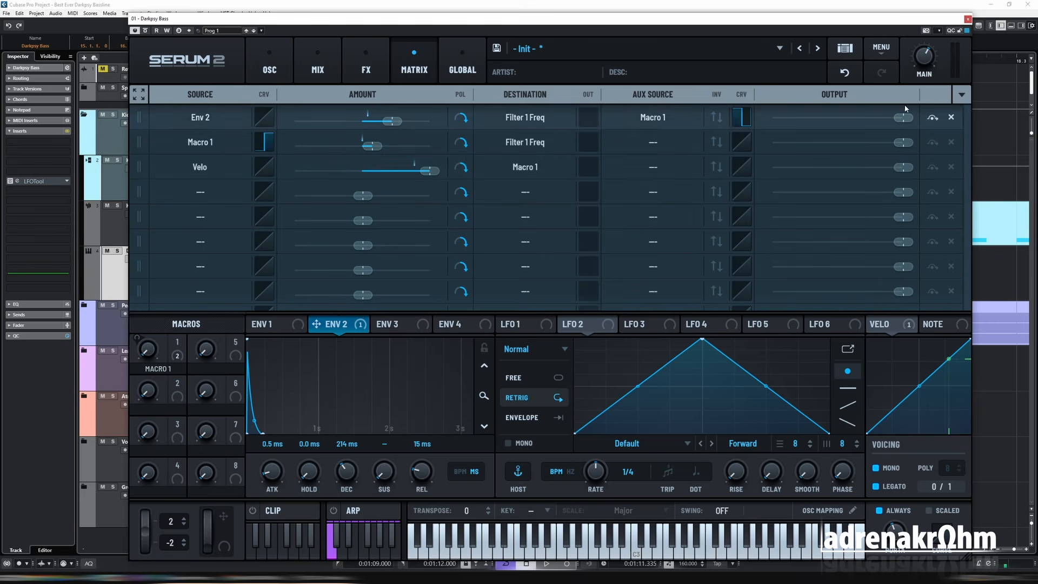
# Loop the bar 16 bass part, audition it and examine its note velocities in the Key Editor.
pyautogui.click(968, 19)
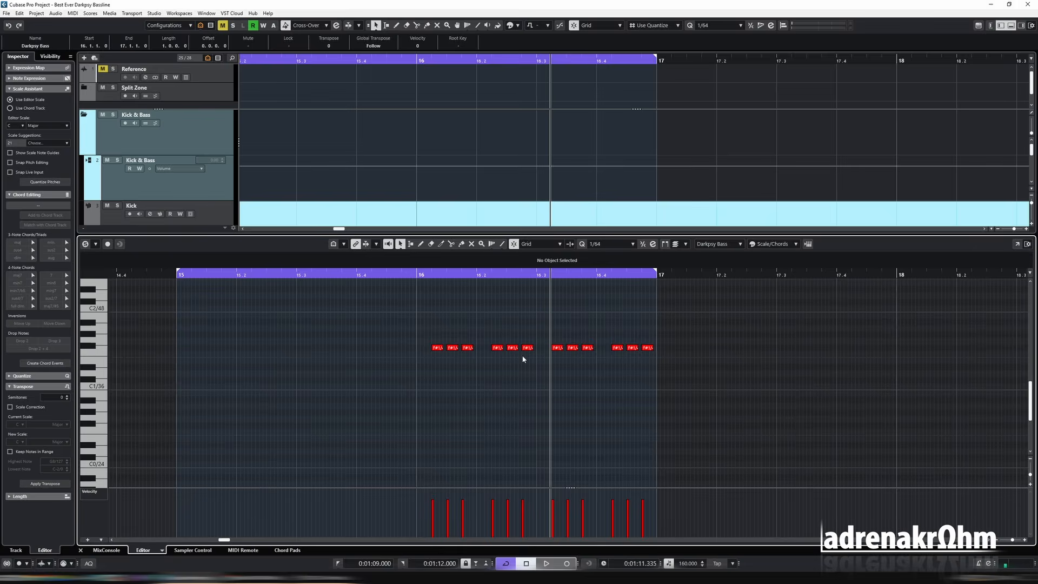
pyautogui.press('Return')
pyautogui.hotkey('shift', 'g')
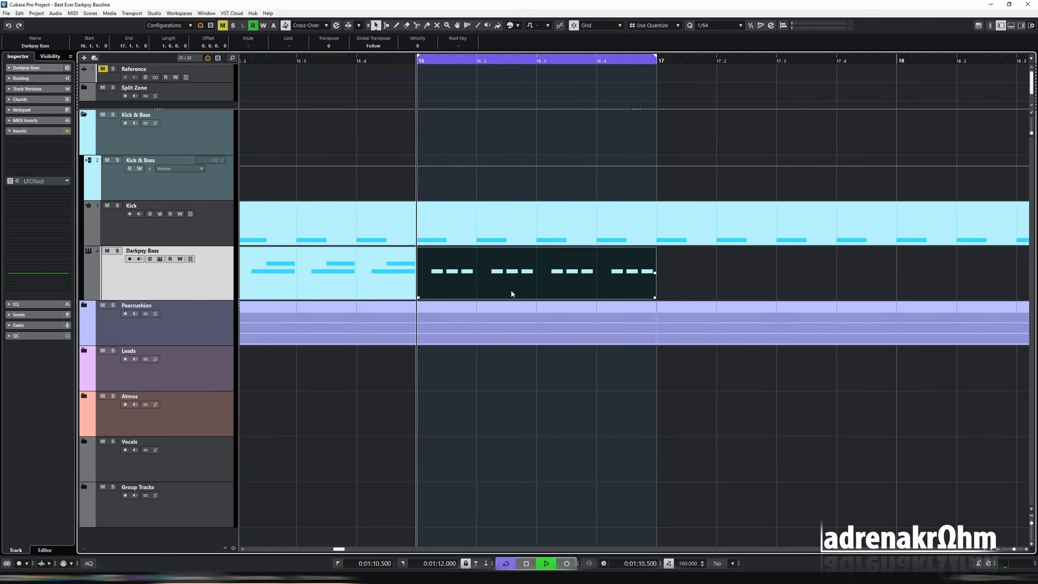
pyautogui.press('space')
pyautogui.press('Return')
pyautogui.press('h')
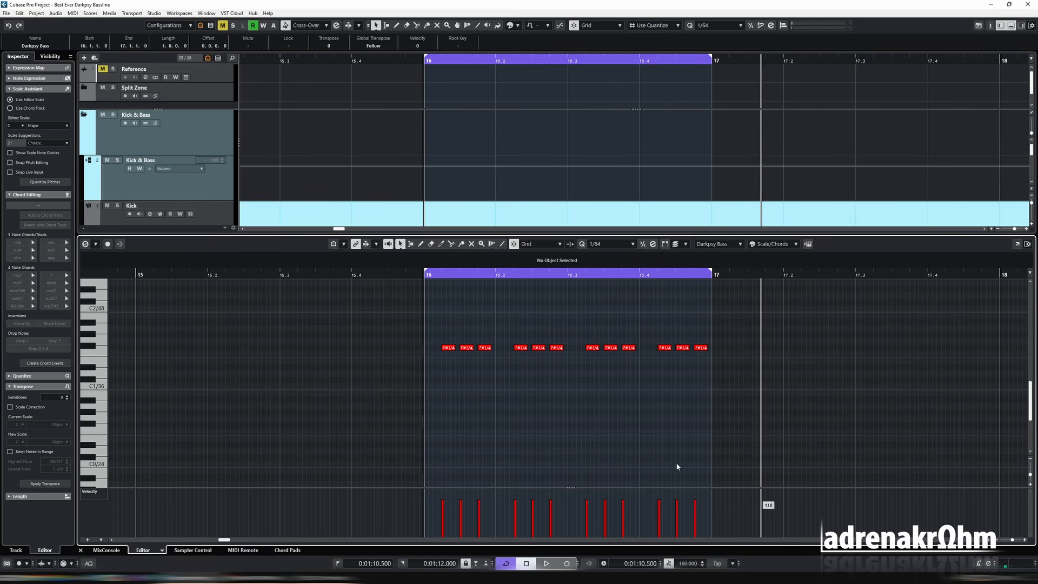
pyautogui.moveTo(421, 303); pyautogui.dragTo(749, 391)
pyautogui.press('Return')
# Loop the bar 15 bass part, set the velocities of all its notes low and audition the pattern.
pyautogui.click(317, 284)
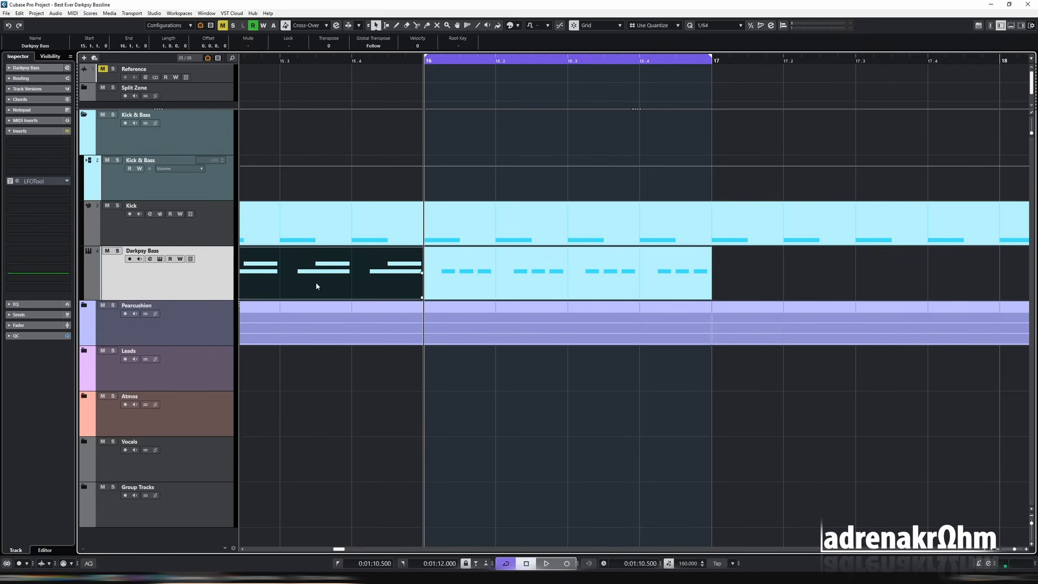
pyautogui.press('p')
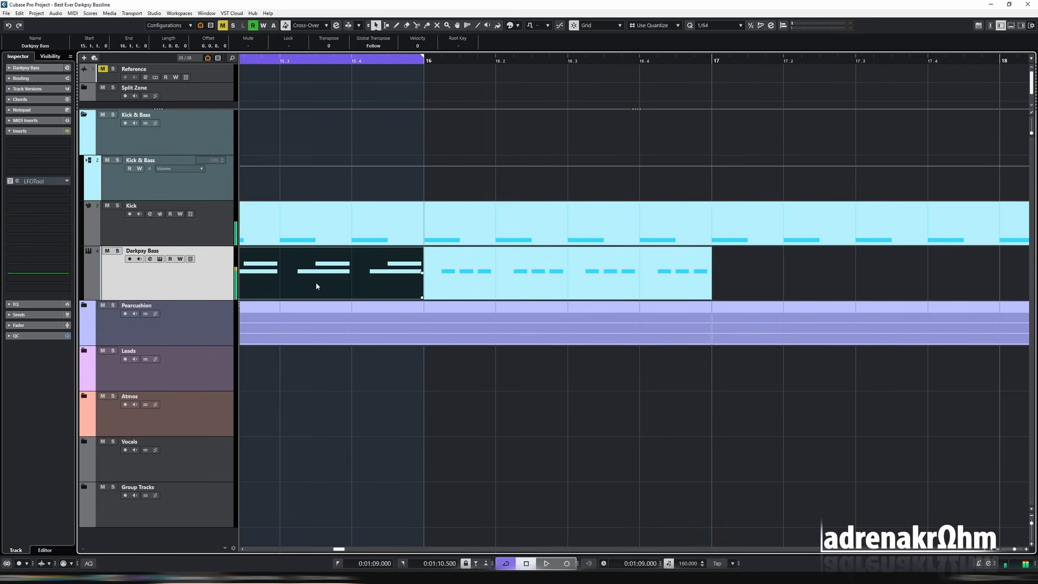
pyautogui.press('Return')
pyautogui.moveTo(156, 527); pyautogui.dragTo(433, 533)
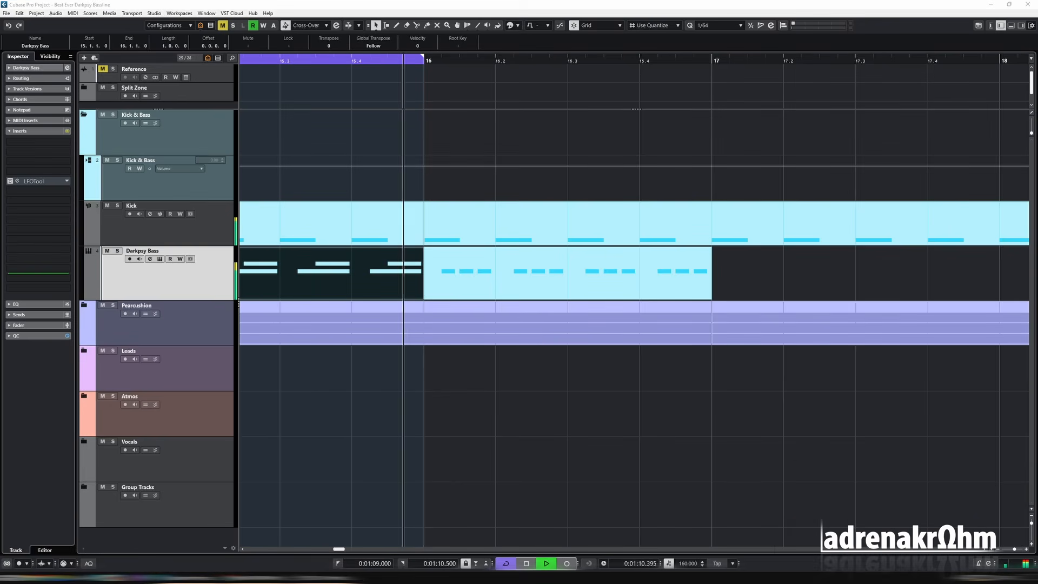
# Raise the velocities of all bar 15 notes to a uniformly high level and audition the pattern.
pyautogui.hotkey('ctrl', 'e')
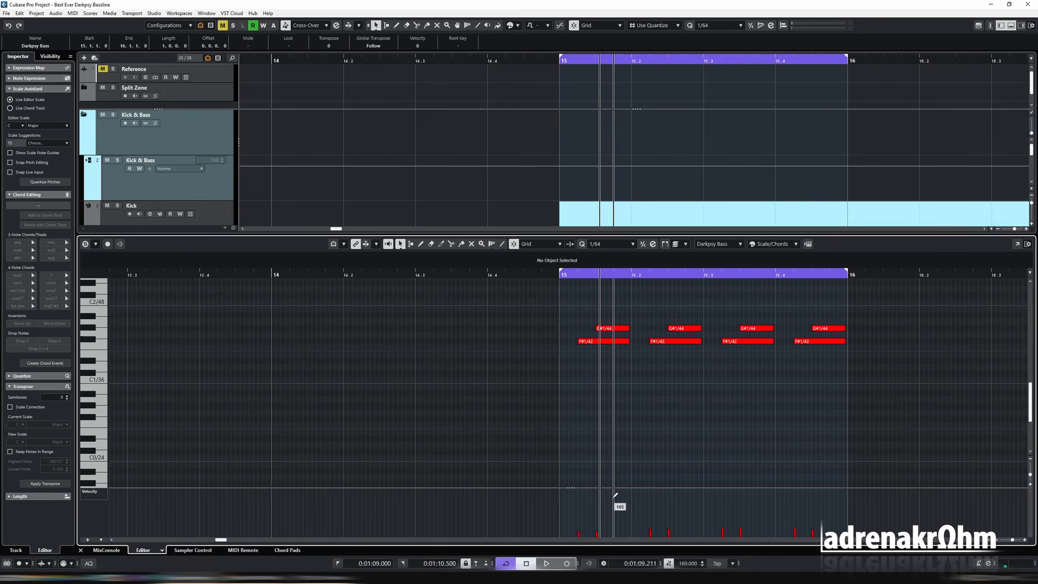
pyautogui.moveTo(590, 502)
pyautogui.mouseDown()
pyautogui.moveTo(583, 494)
pyautogui.moveTo(848, 492)
pyautogui.mouseUp()
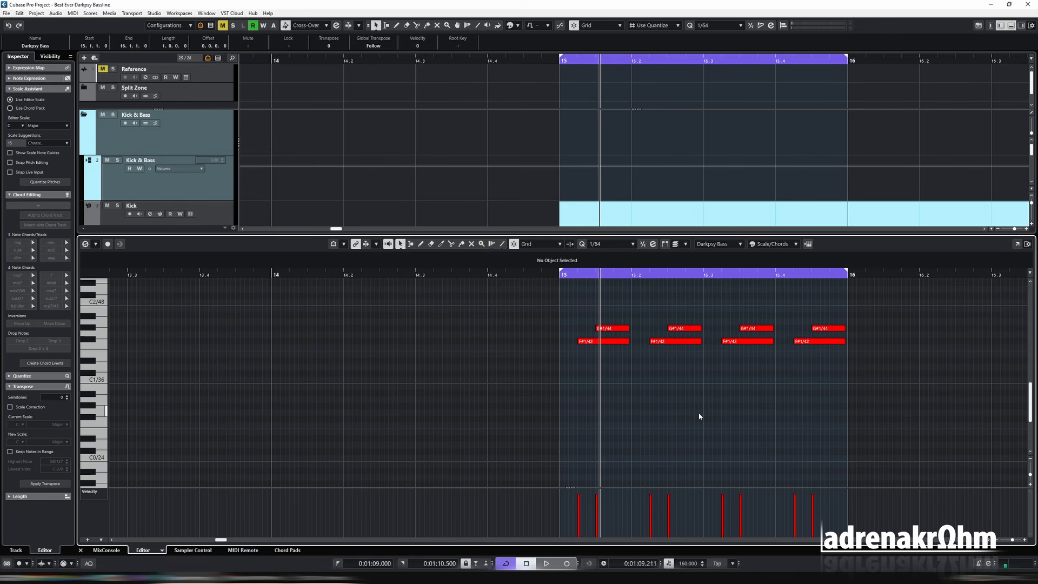
pyautogui.press('space')
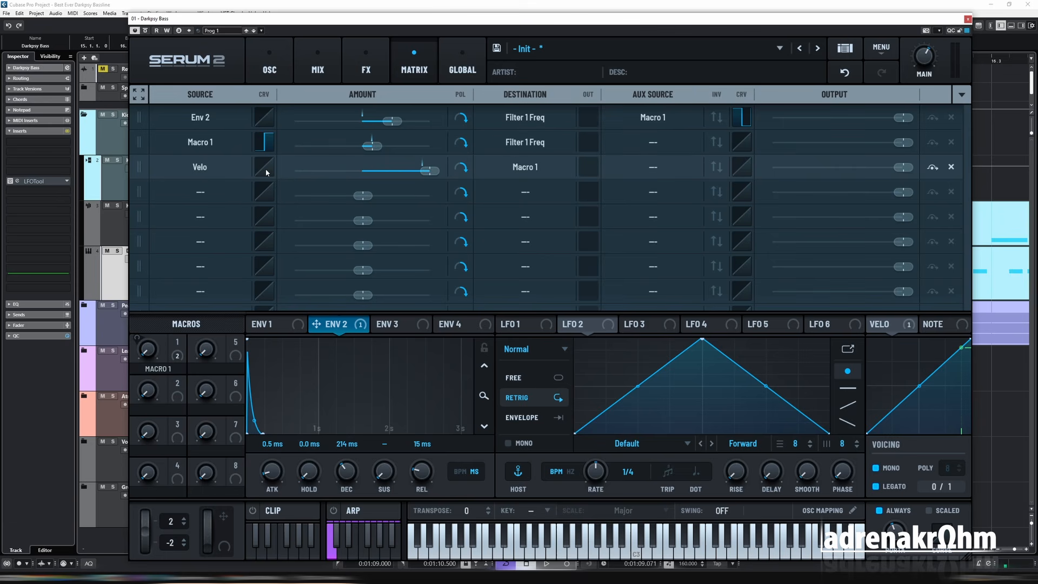
# Make the Velo row's source curve editable and invert it into a straight line falling from full to zero.
pyautogui.rightClick(265, 169)
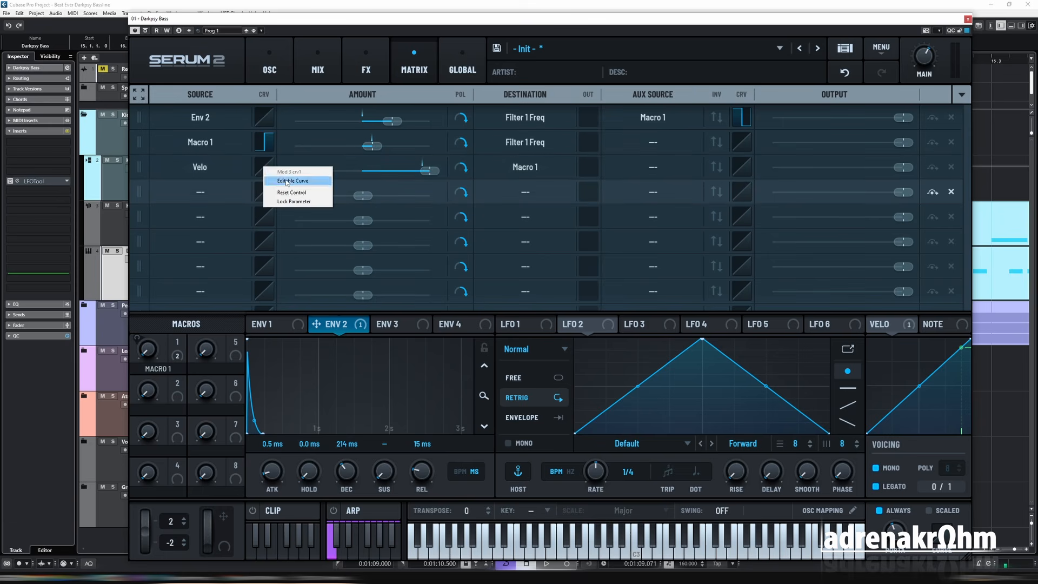
pyautogui.click(286, 182)
pyautogui.moveTo(506, 258); pyautogui.dragTo(512, 76)
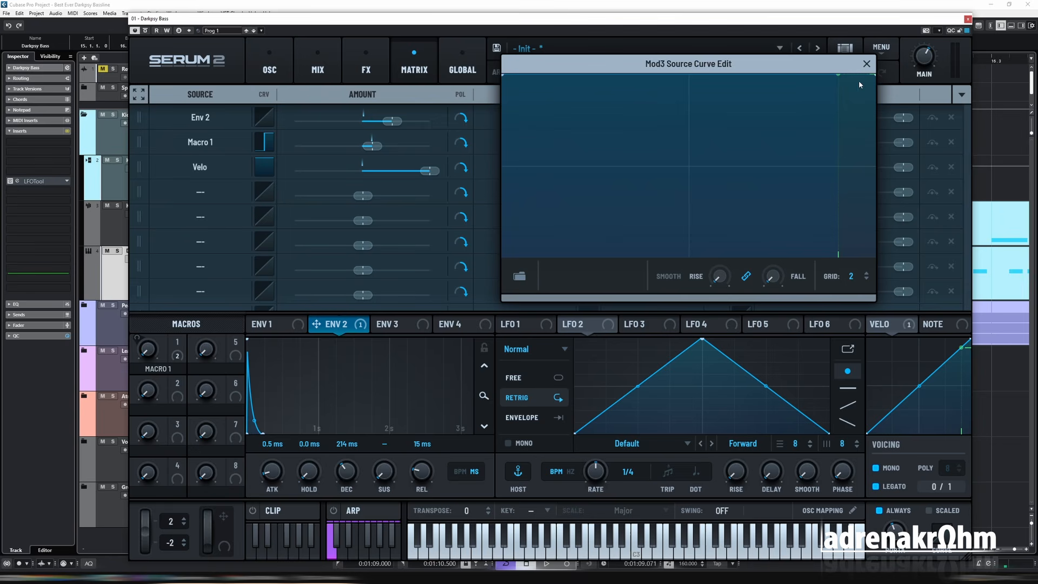
pyautogui.moveTo(872, 75); pyautogui.dragTo(876, 256)
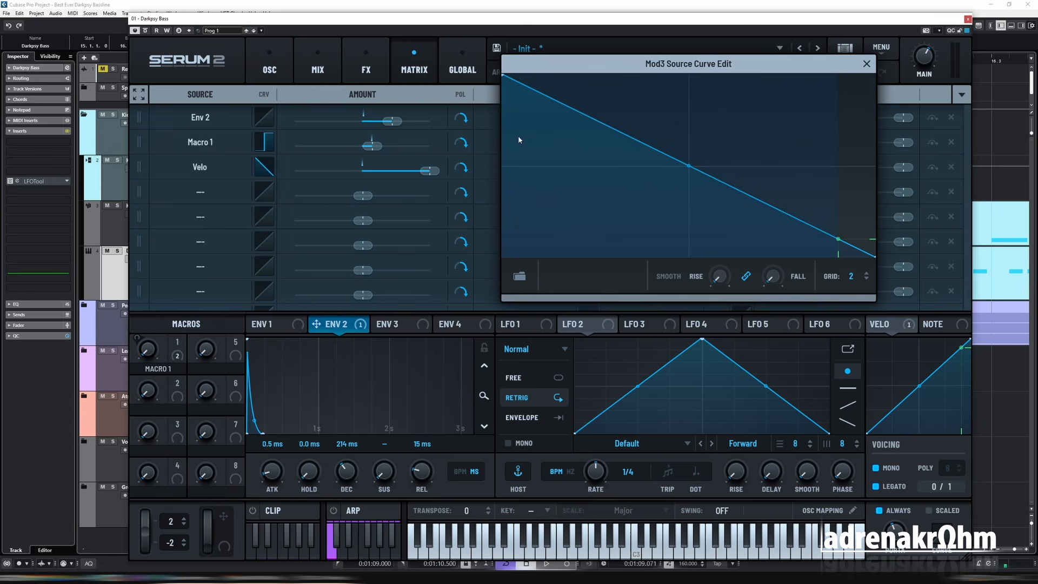
pyautogui.click(866, 64)
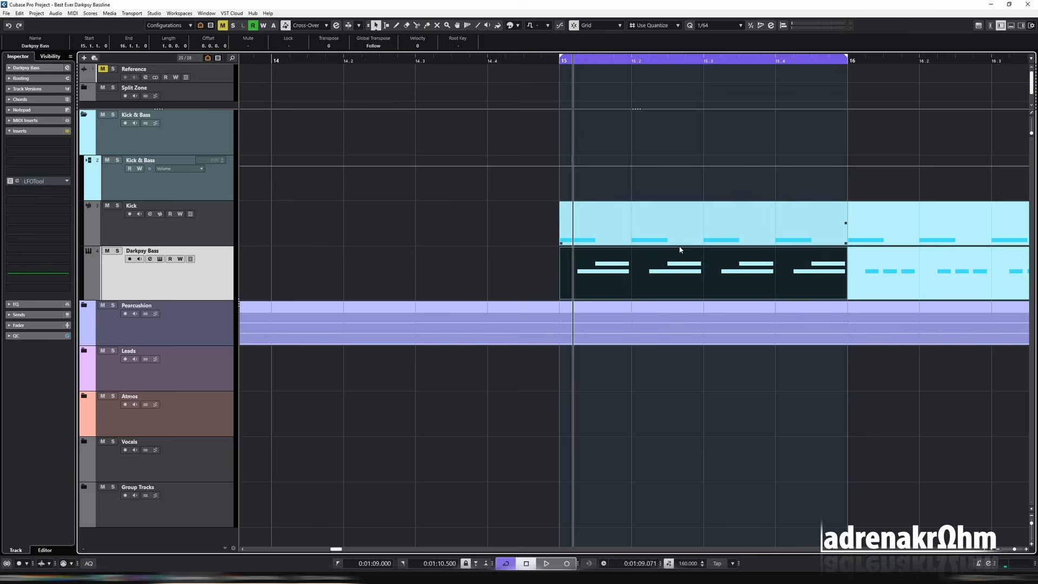
# Lower the velocities of the bar 15 notes and loop the bass parts in bars 15 and 16 to audition both patterns.
pyautogui.doubleClick(648, 254)
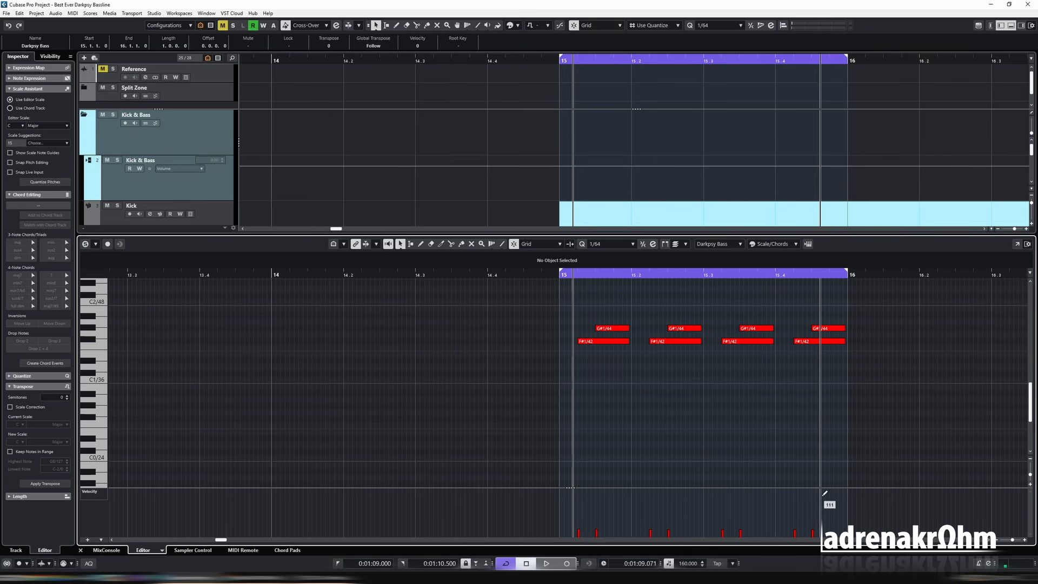
pyautogui.press('Return')
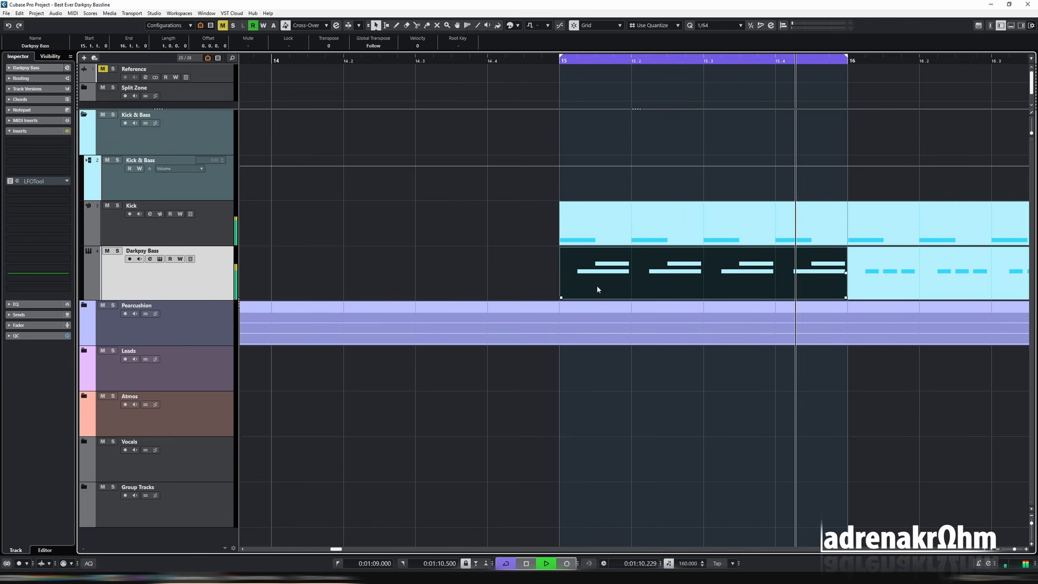
pyautogui.press('g')
pyautogui.press('g')
pyautogui.press('g')
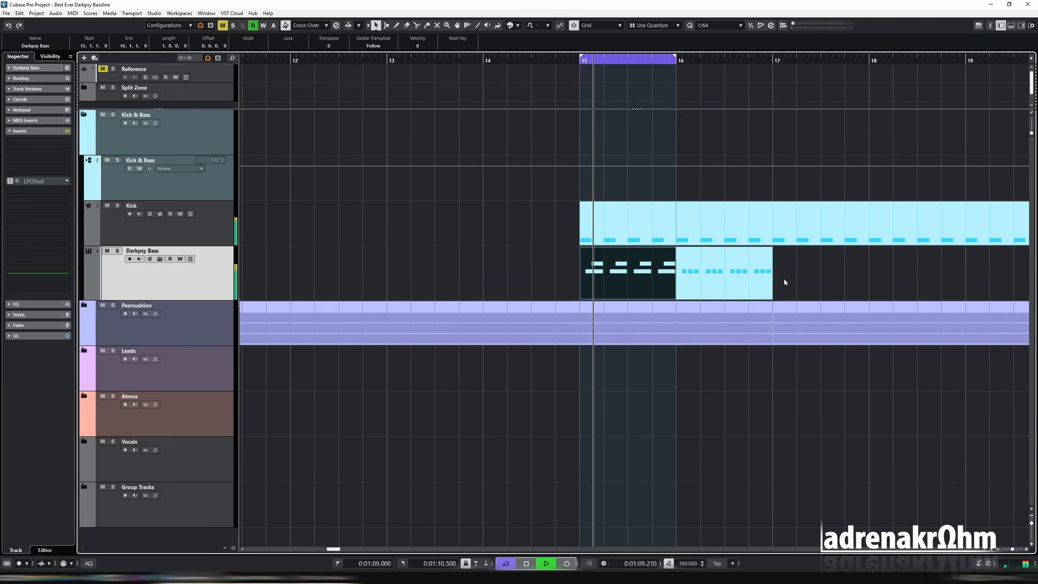
pyautogui.moveTo(783, 278); pyautogui.dragTo(653, 277)
pyautogui.press('p')
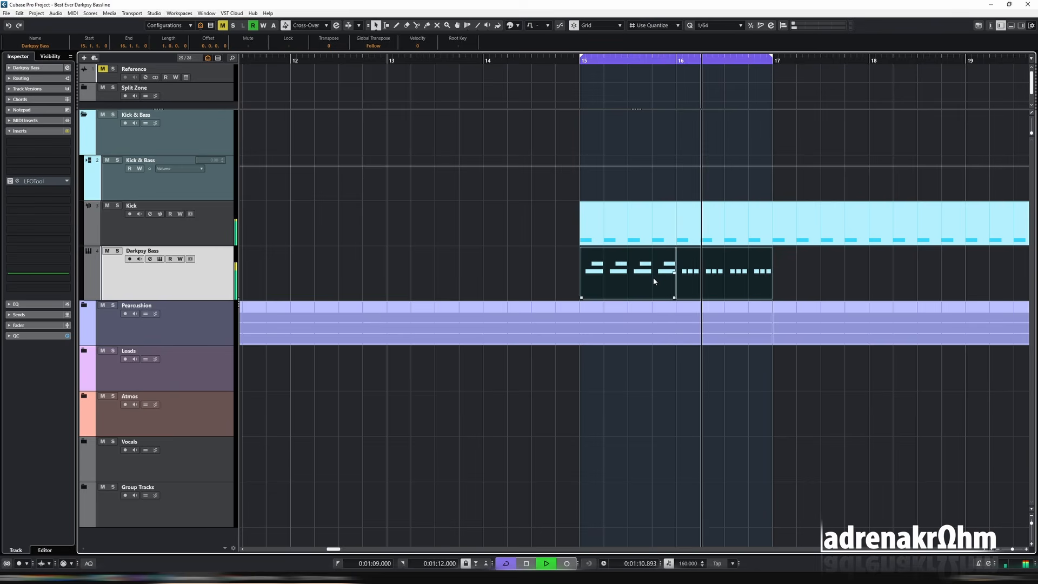
pyautogui.press('space')
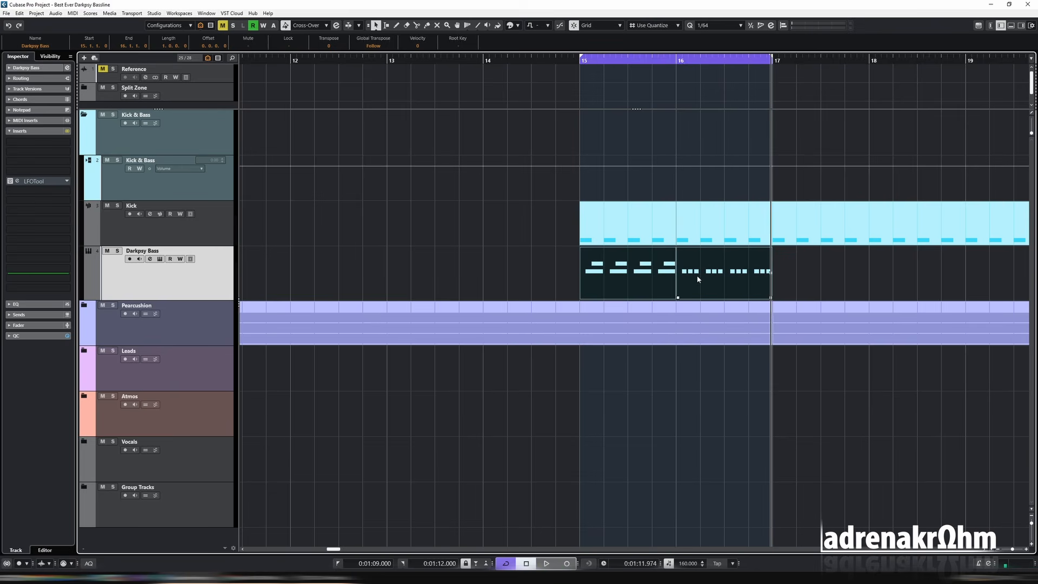
# Loop only the bar 15 bass part and move the G#1 note in its second beat down to E1.
pyautogui.click(660, 278)
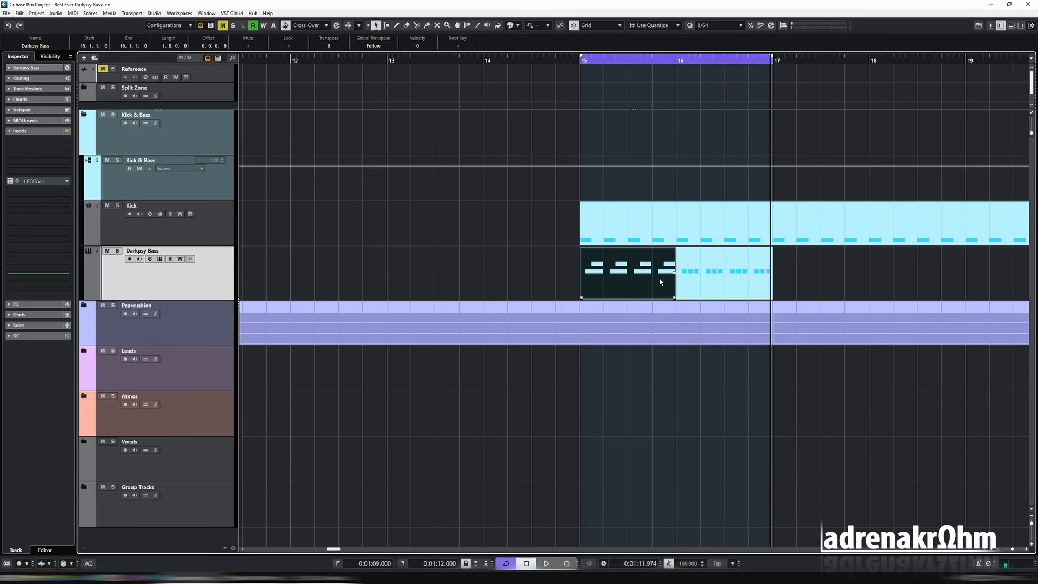
pyautogui.doubleClick(659, 277)
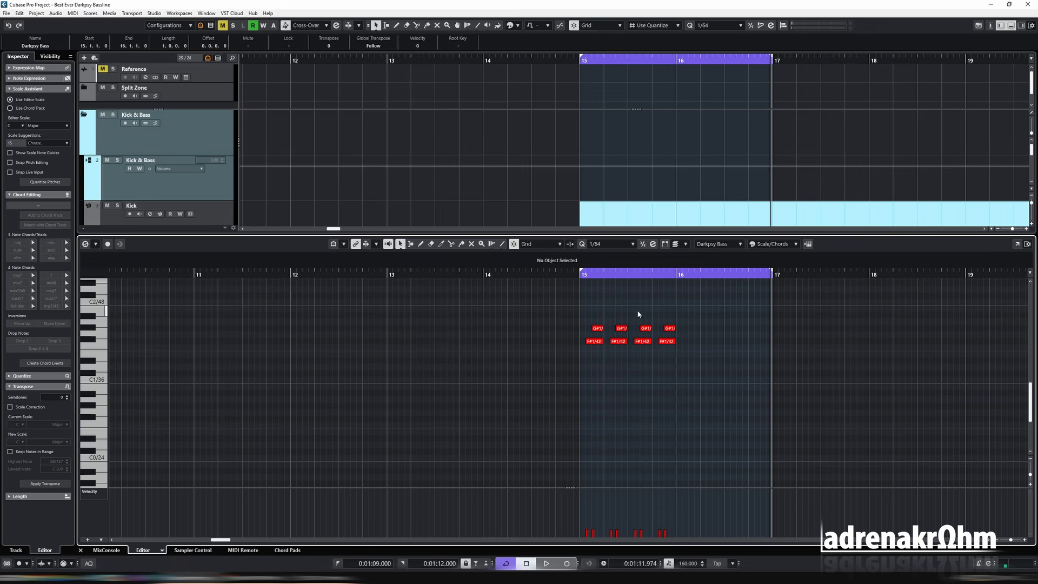
pyautogui.press('h')
pyautogui.press('h')
pyautogui.press('h')
pyautogui.press('h')
pyautogui.press('Return')
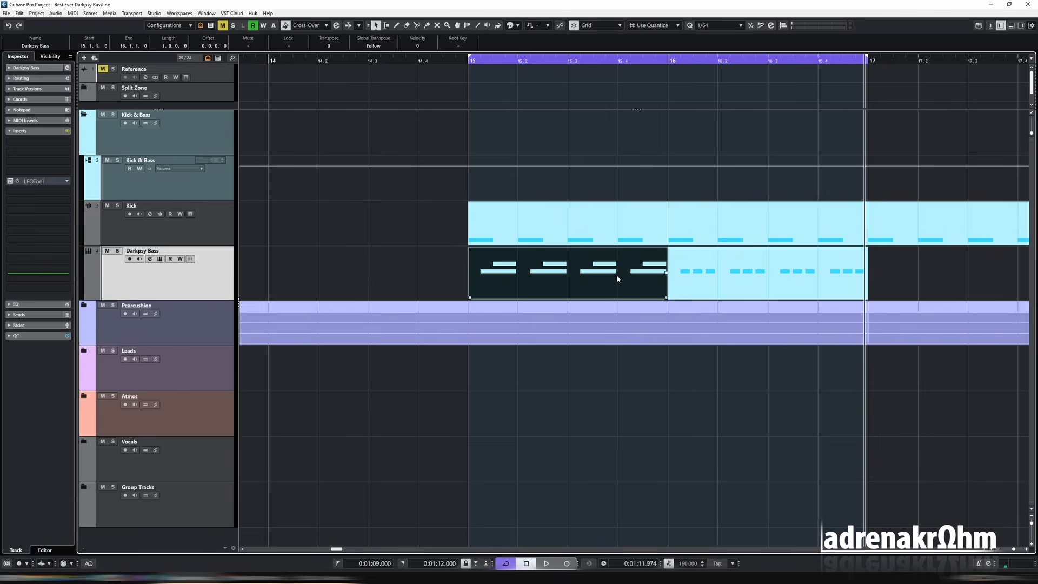
pyautogui.hotkey('shift', 'g')
pyautogui.doubleClick(617, 276)
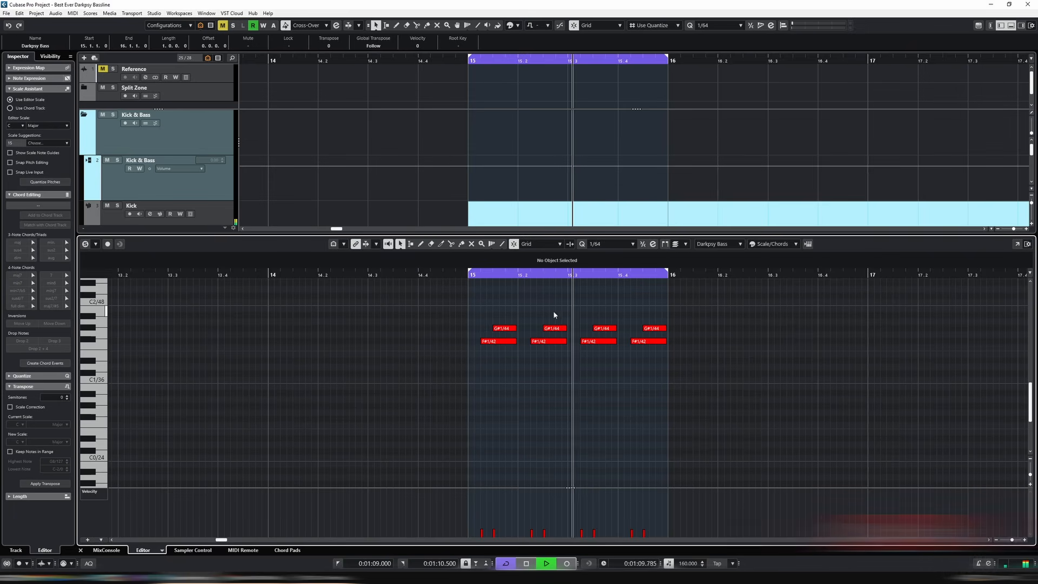
pyautogui.press('space')
pyautogui.moveTo(552, 328); pyautogui.dragTo(554, 356)
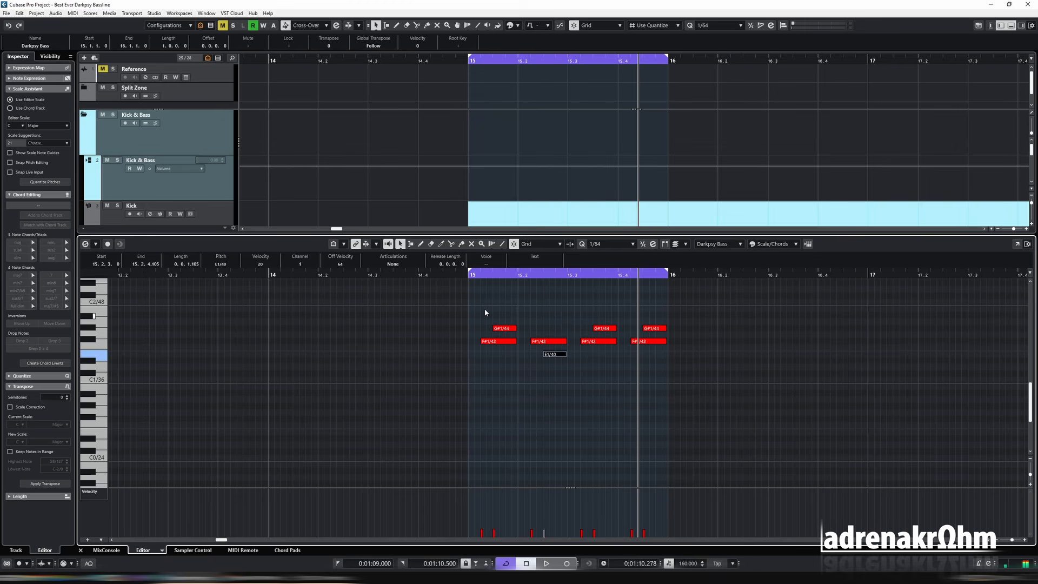
# In bar 15's third beat, turn the F#1 note into a short high-velocity pluck, lower the G#1 note to F#1 and audition.
pyautogui.click(468, 275)
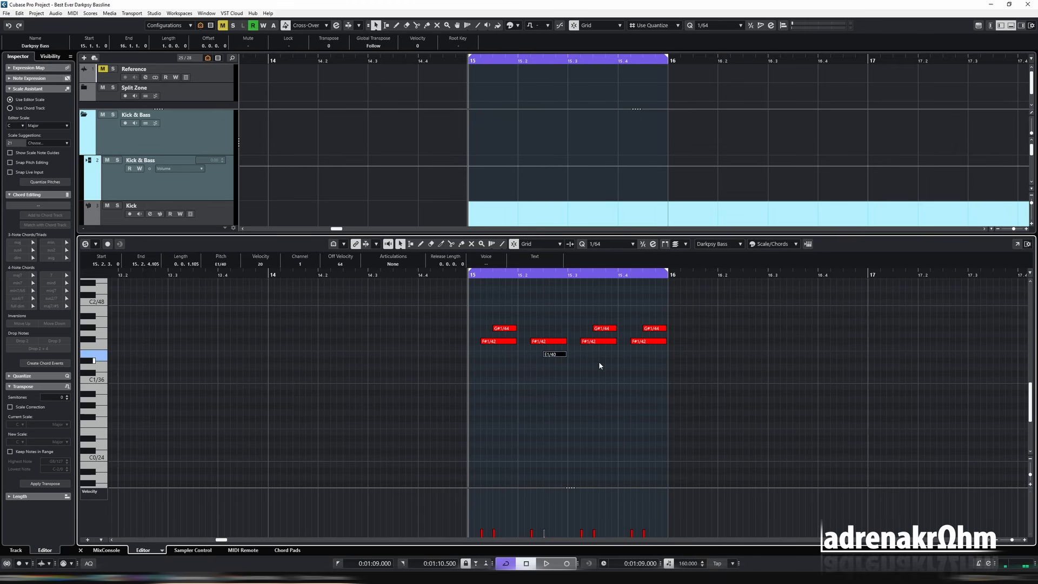
pyautogui.press('space')
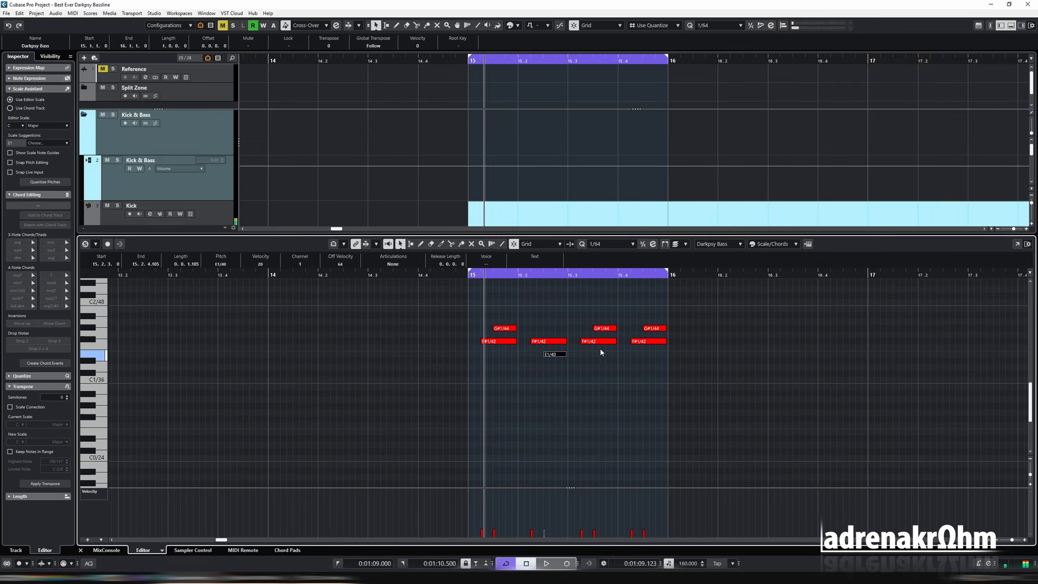
pyautogui.press('h')
pyautogui.moveTo(756, 343); pyautogui.dragTo(720, 342)
pyautogui.press('h')
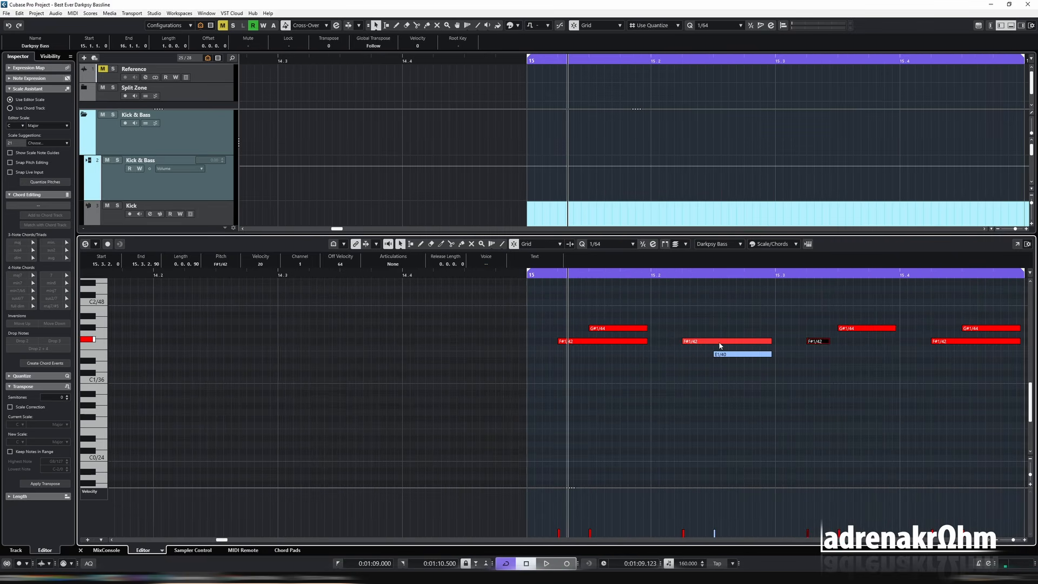
pyautogui.moveTo(849, 339); pyautogui.dragTo(849, 342)
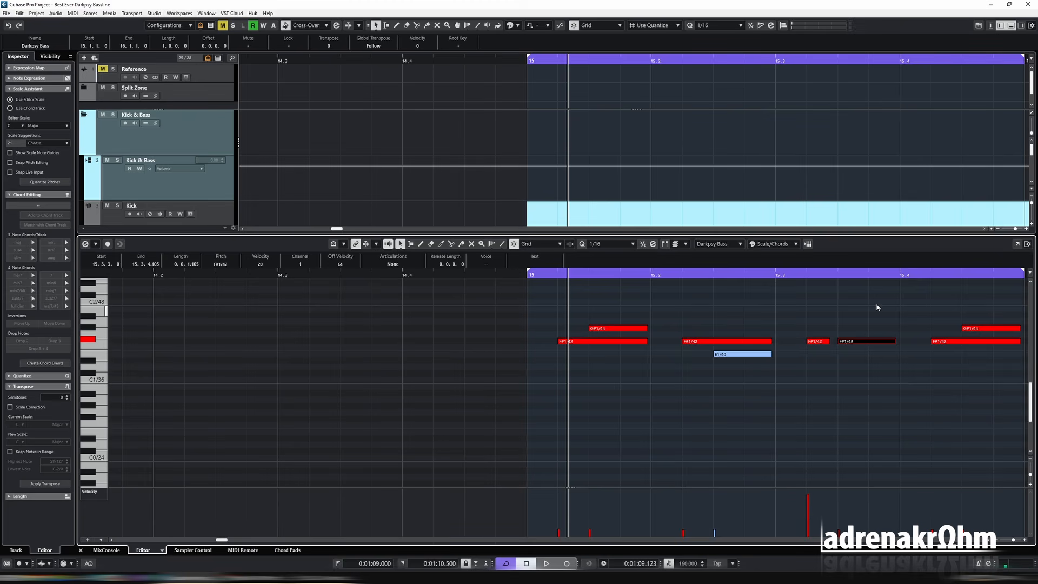
pyautogui.click(525, 277)
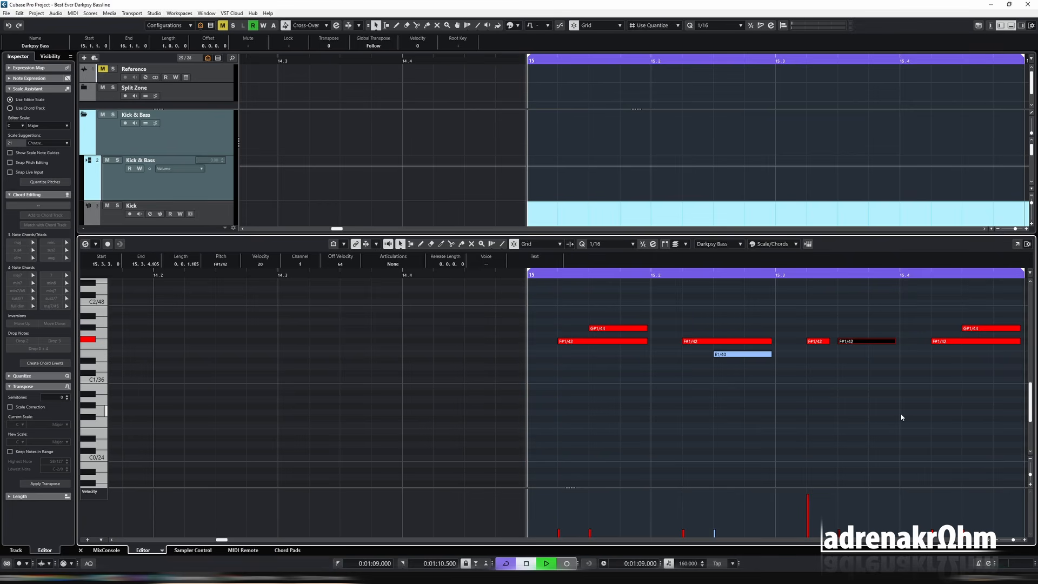
pyautogui.press('space')
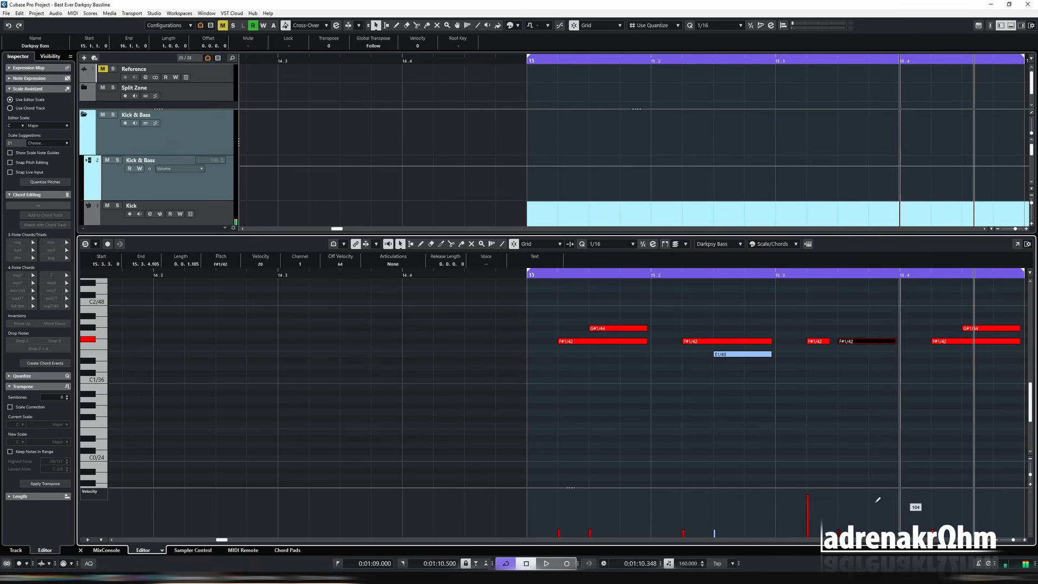
# Replace the fourth-beat notes of bar 15 with three copies of the short high-velocity F#1 pluck.
pyautogui.moveTo(995, 350); pyautogui.dragTo(957, 311)
pyautogui.press('Delete')
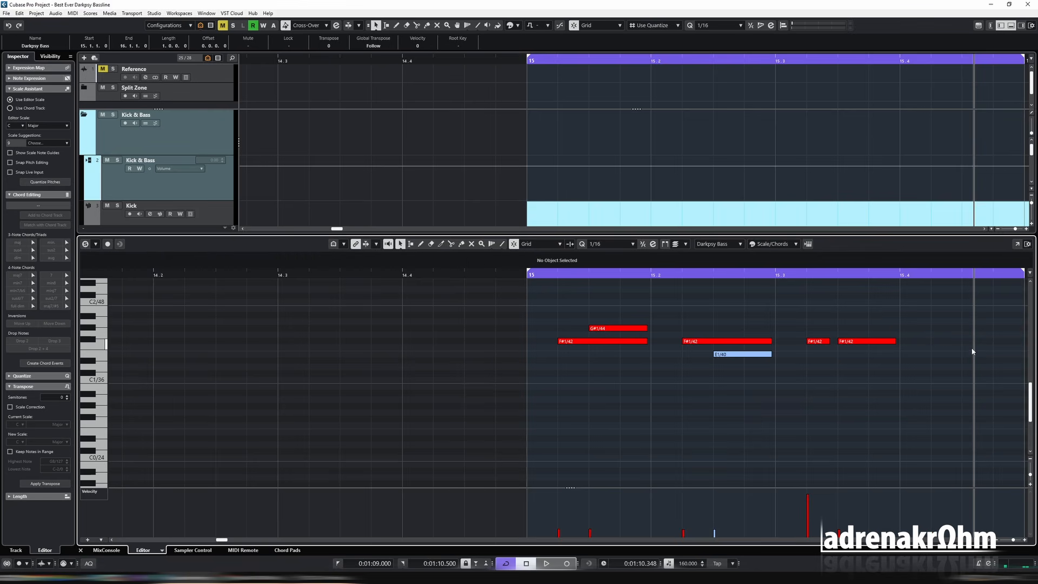
pyautogui.click(813, 343)
pyautogui.hotkey('ctrl', 'd')
pyautogui.hotkey('ctrl', 'Right')
pyautogui.hotkey('ctrl', 'Right')
pyautogui.hotkey('ctrl', 'Right')
pyautogui.hotkey('ctrl', 'Right')
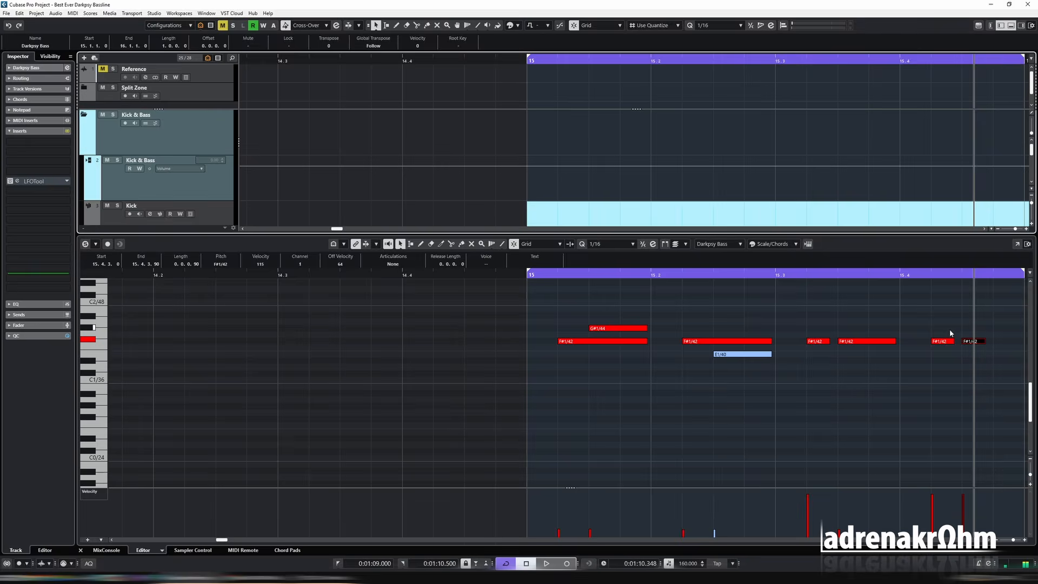
pyautogui.hotkey('ctrl', 'd')
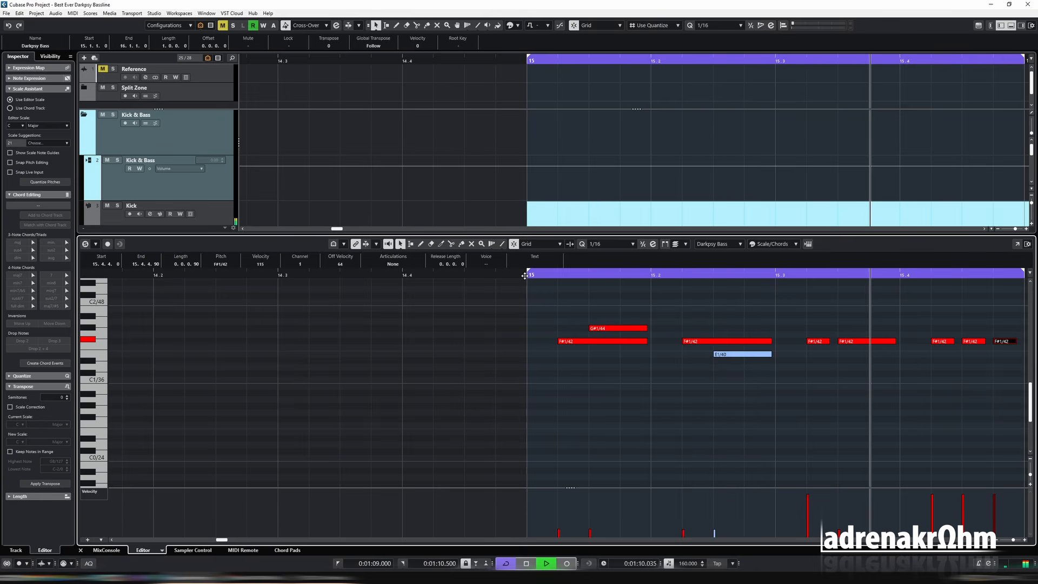
# Audition the bar 15 bass part in the arrangement and duplicate it over bar 16.
pyautogui.hotkey('ctrl', 'e')
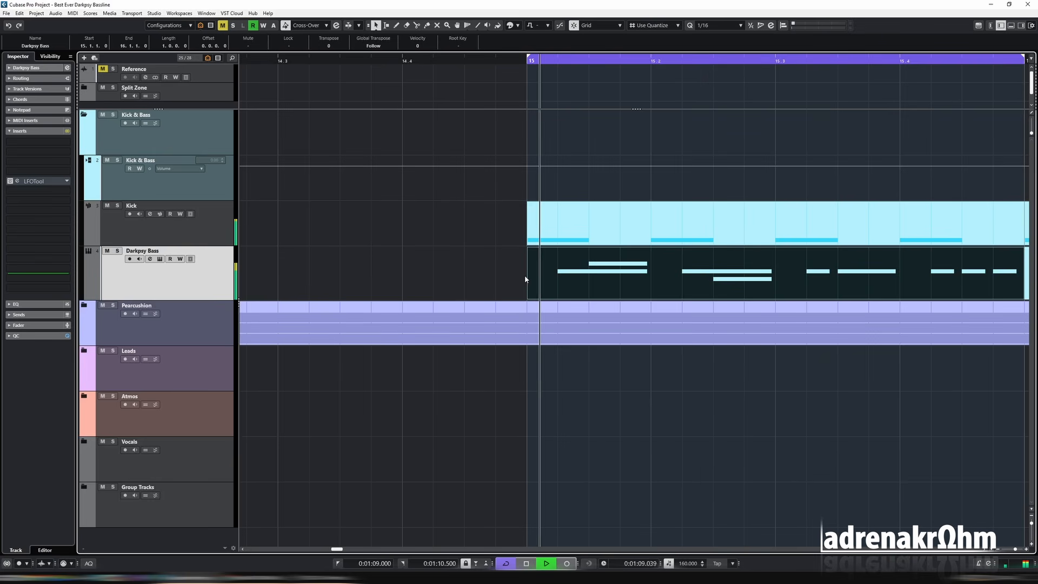
pyautogui.scroll(-4, 525, 279)
pyautogui.press('g')
pyautogui.press('g')
pyautogui.press('h')
pyautogui.press('h')
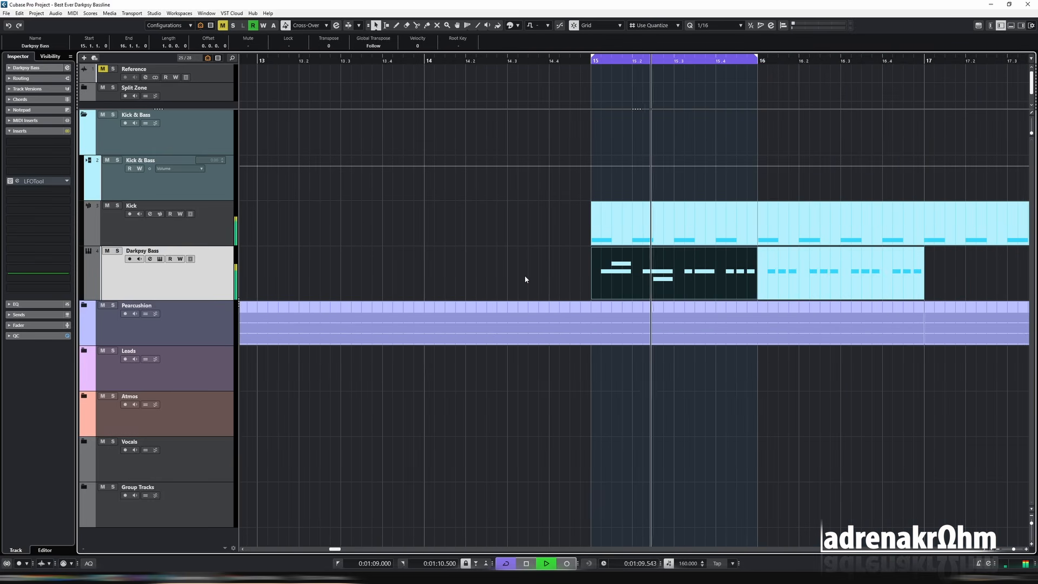
pyautogui.press('g')
pyautogui.press('h')
pyautogui.click(698, 286)
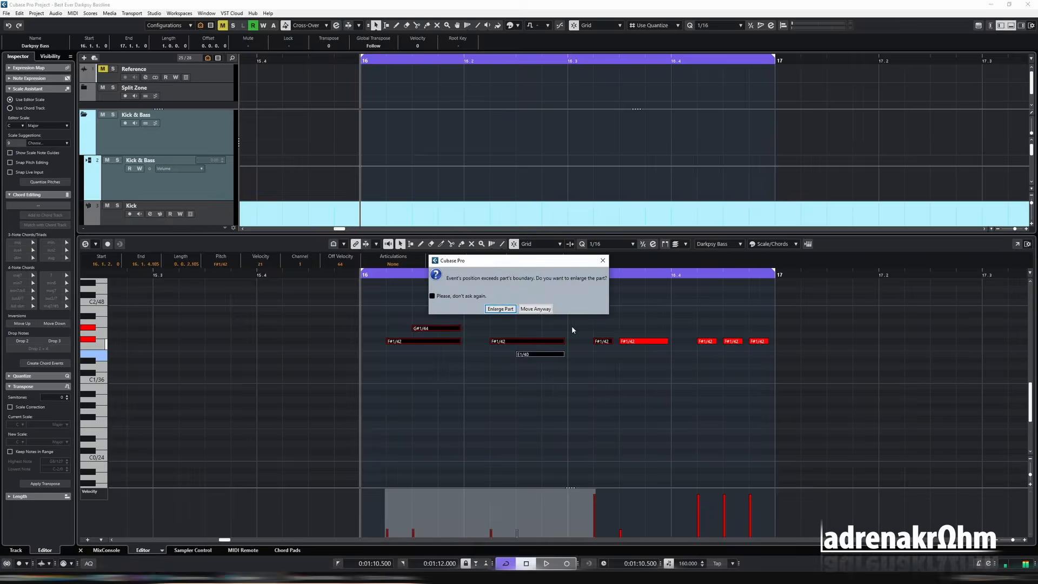
# Enlarge the bar 16 part and rearrange its F#1 and G#1 notes into a new pattern of short plucks and longer glides.
pyautogui.click(503, 308)
pyautogui.moveTo(689, 334)
pyautogui.mouseDown()
pyautogui.moveTo(756, 346)
pyautogui.moveTo(389, 342)
pyautogui.moveTo(500, 342)
pyautogui.mouseUp()
pyautogui.click(422, 341)
pyautogui.keyDown('alt'); pyautogui.moveTo(500, 341); pyautogui.dragTo(613, 341); pyautogui.keyUp('alt')
pyautogui.moveTo(613, 341); pyautogui.dragTo(627, 343)
pyautogui.hotkey('alt', '7')
pyautogui.moveTo(589, 342); pyautogui.dragTo(607, 341)
pyautogui.moveTo(633, 341); pyautogui.dragTo(569, 328)
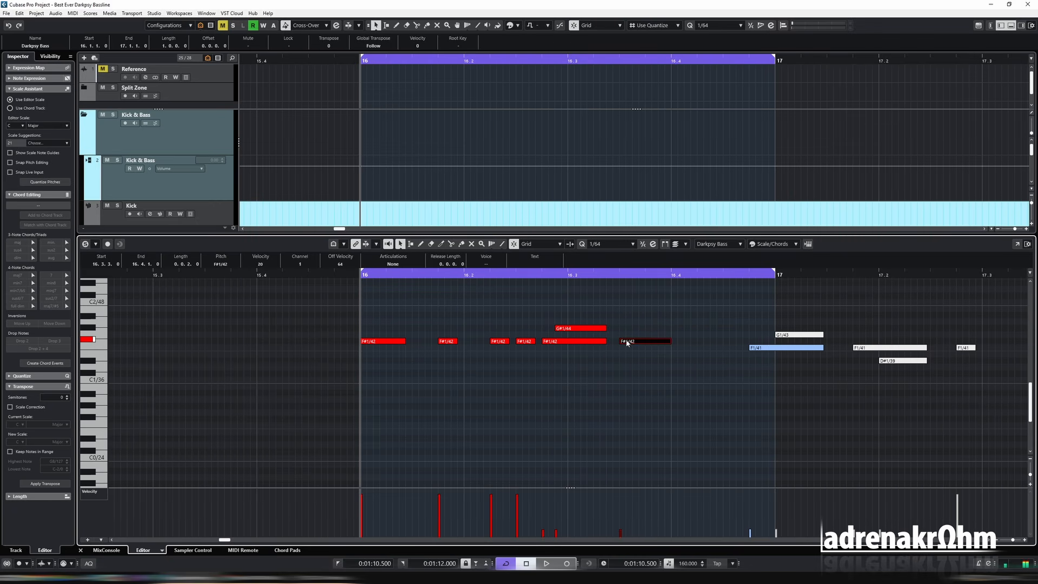
pyautogui.moveTo(671, 341); pyautogui.dragTo(665, 341)
# Delete the notes spilling past bar 16 and raise the velocities of the three short fourth-beat F#1 notes.
pyautogui.moveTo(741, 322); pyautogui.dragTo(956, 363)
pyautogui.press('Delete')
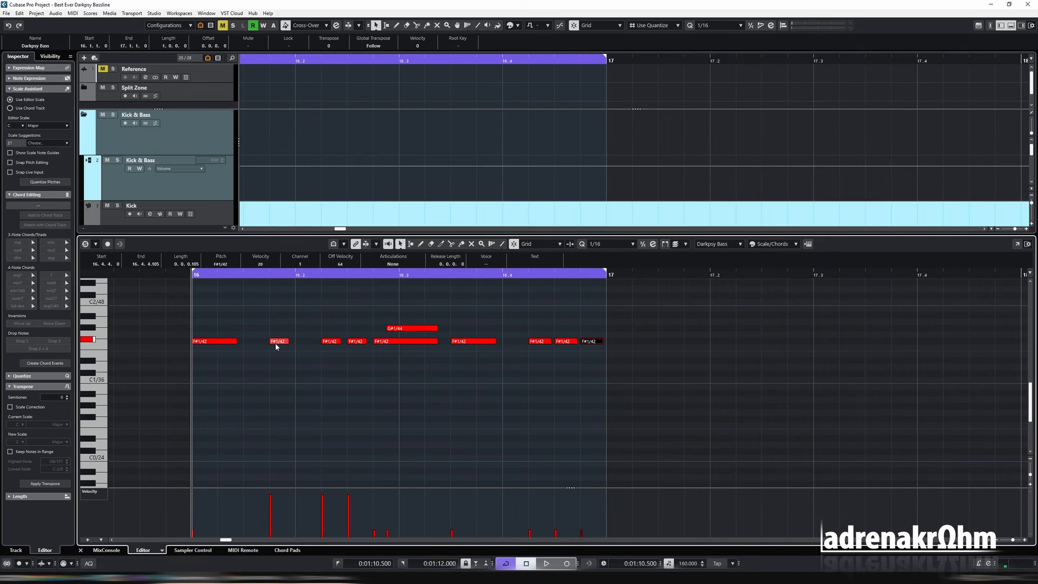
pyautogui.rightClick(471, 371)
pyautogui.press('Escape')
pyautogui.moveTo(530, 497); pyautogui.dragTo(619, 493)
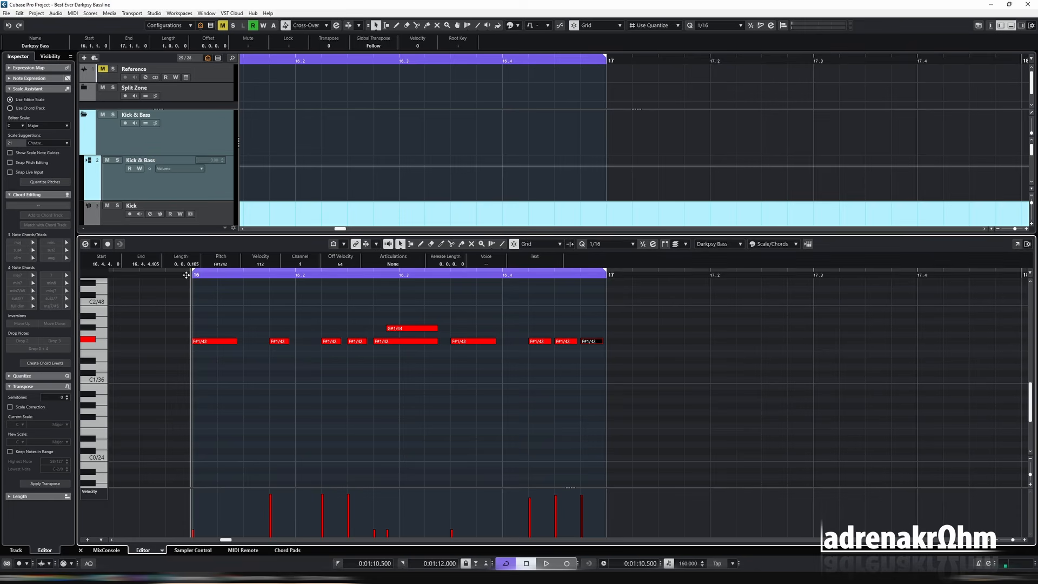
# Audition bar 16, lengthen its opening F#1 note and add an overlapping G#1 note in the first beat.
pyautogui.press('space')
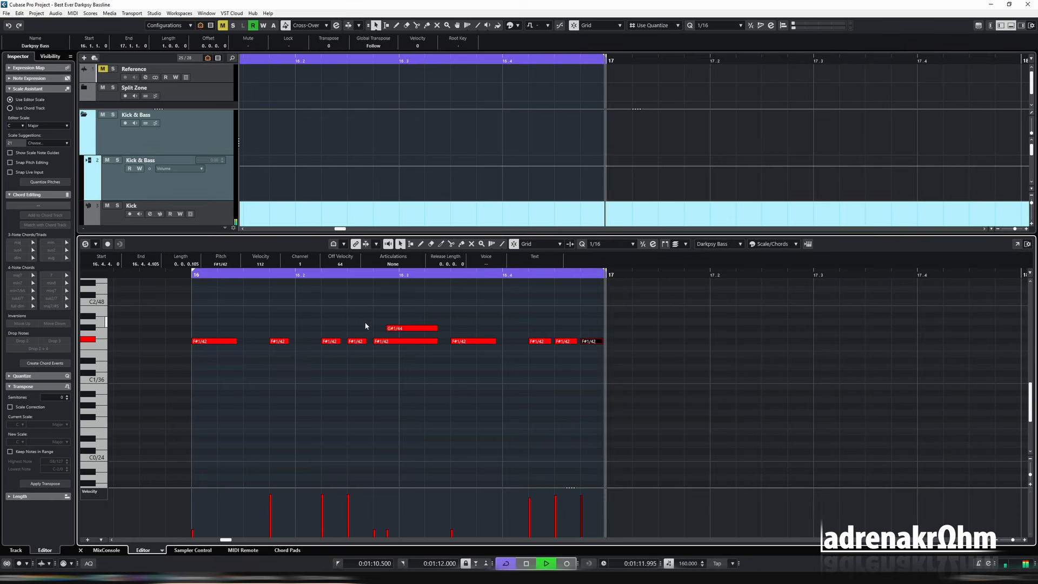
pyautogui.press('space')
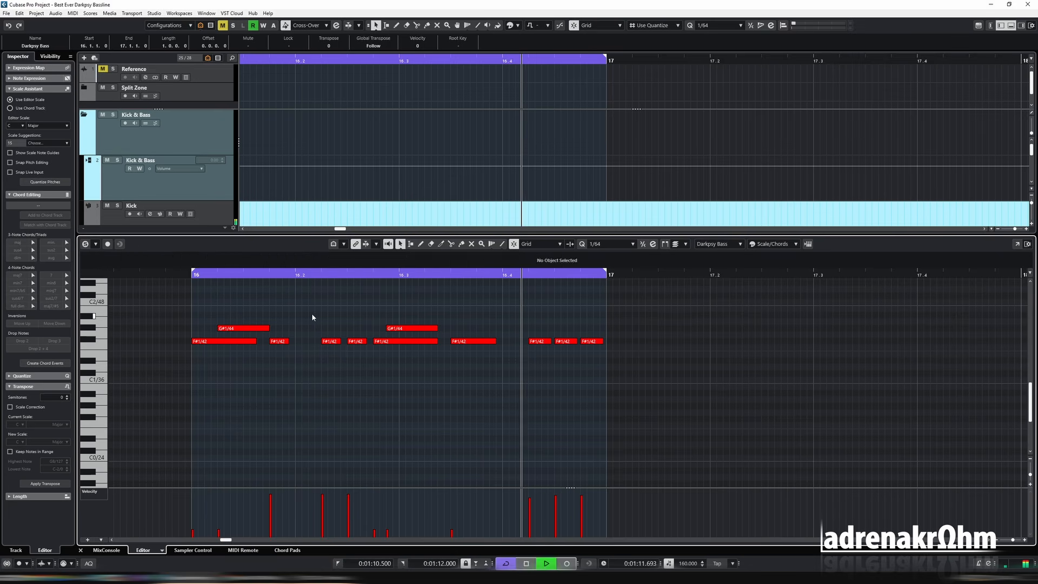
# Try a lengthened D#1 note at the end of bar 16's third beat, audition it and remove it.
pyautogui.moveTo(492, 329); pyautogui.dragTo(493, 350)
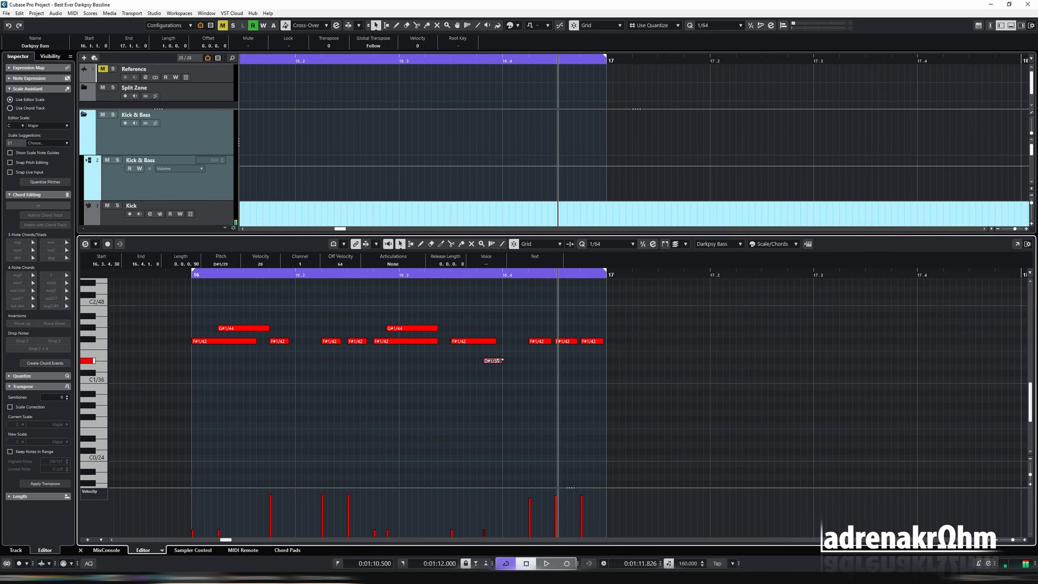
pyautogui.moveTo(502, 360); pyautogui.dragTo(523, 360)
pyautogui.press('space')
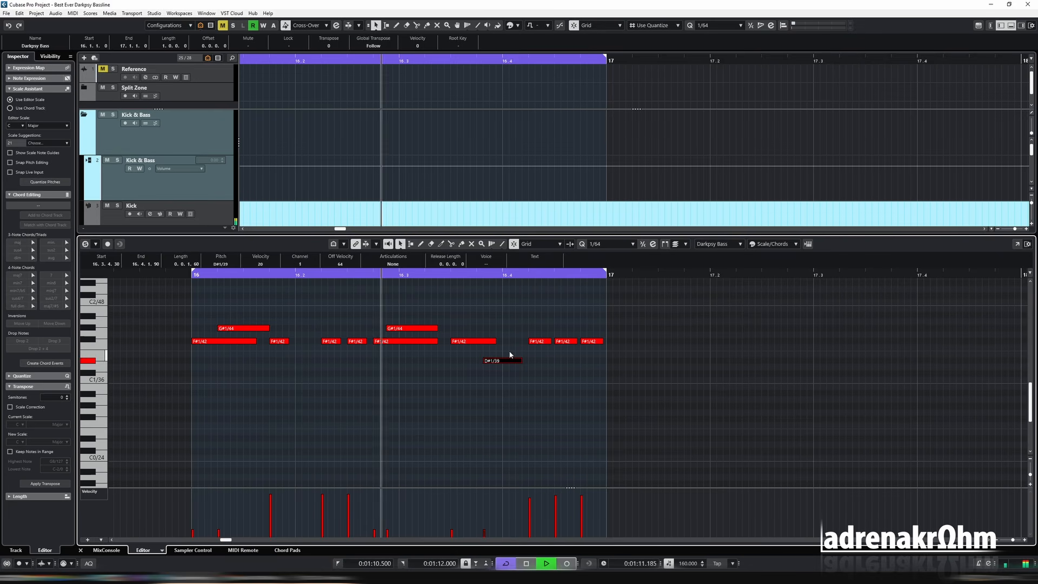
pyautogui.press('space')
pyautogui.press('Delete')
pyautogui.press('Return')
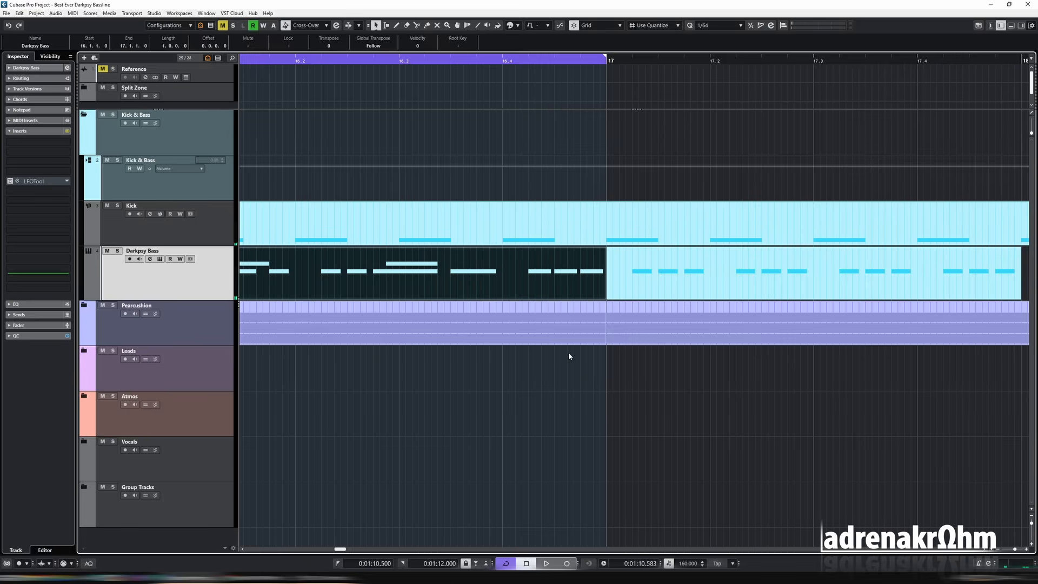
# In bar 17's gliding pattern, lower the second-beat A1 note to E1, raise the fourth-beat A1 to B1 and loop the bar.
pyautogui.doubleClick(431, 290)
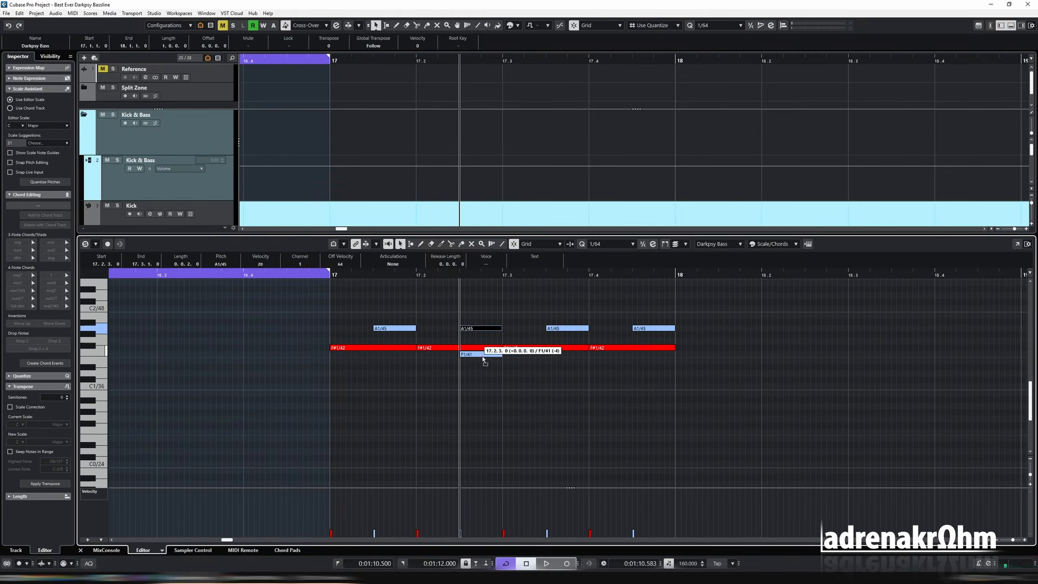
pyautogui.moveTo(483, 354); pyautogui.dragTo(482, 371)
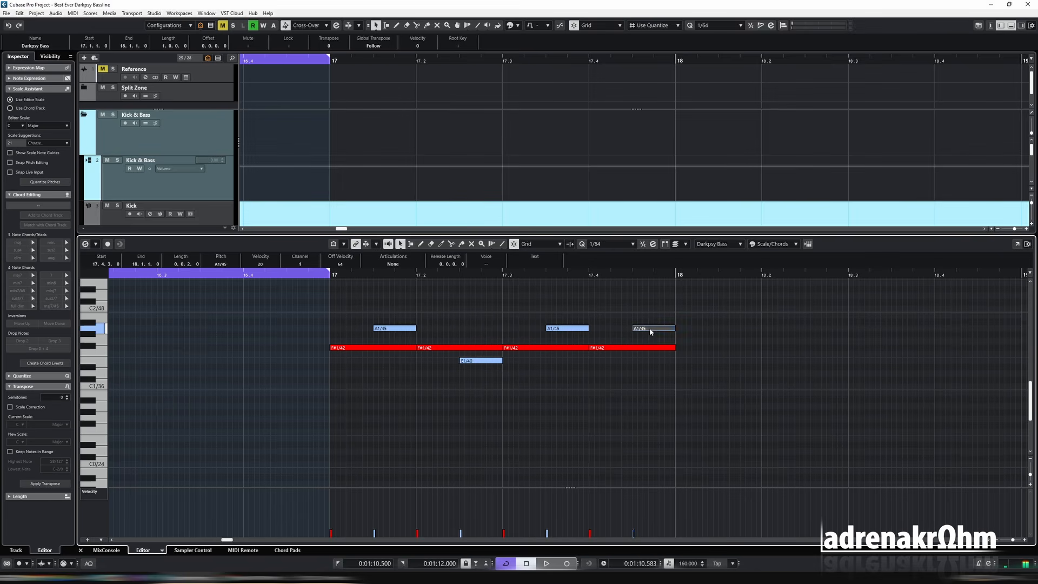
pyautogui.hotkey('ctrl', 'a')
pyautogui.press('p')
pyautogui.press('space')
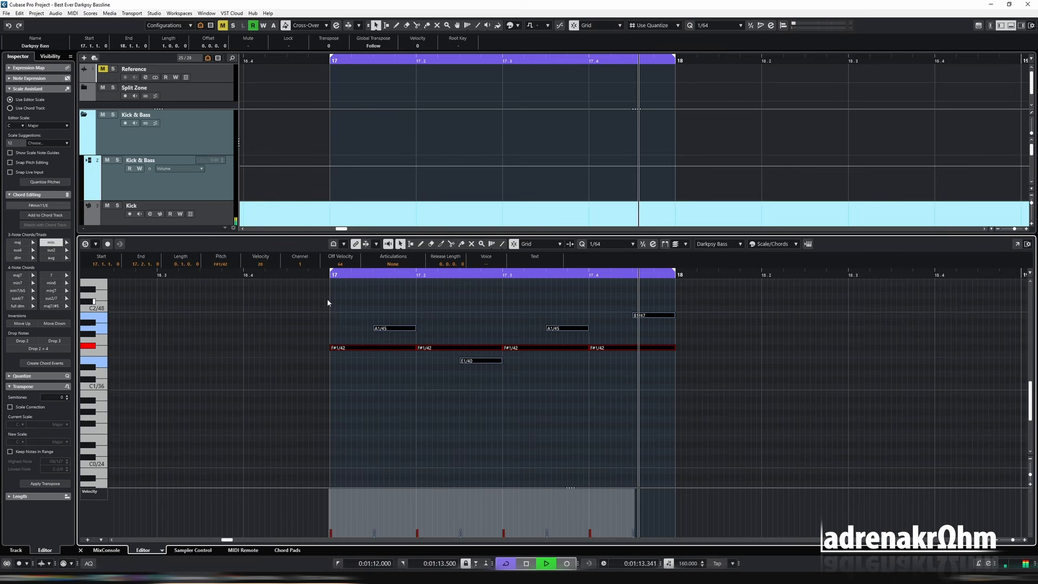
# Select the four bass parts in bars 15 to 18 and loop them to audition the sequence.
pyautogui.hotkey('ctrl', 'e')
pyautogui.click(710, 272)
pyautogui.press('g')
pyautogui.press('g')
pyautogui.press('g')
pyautogui.press('g')
pyautogui.press('g')
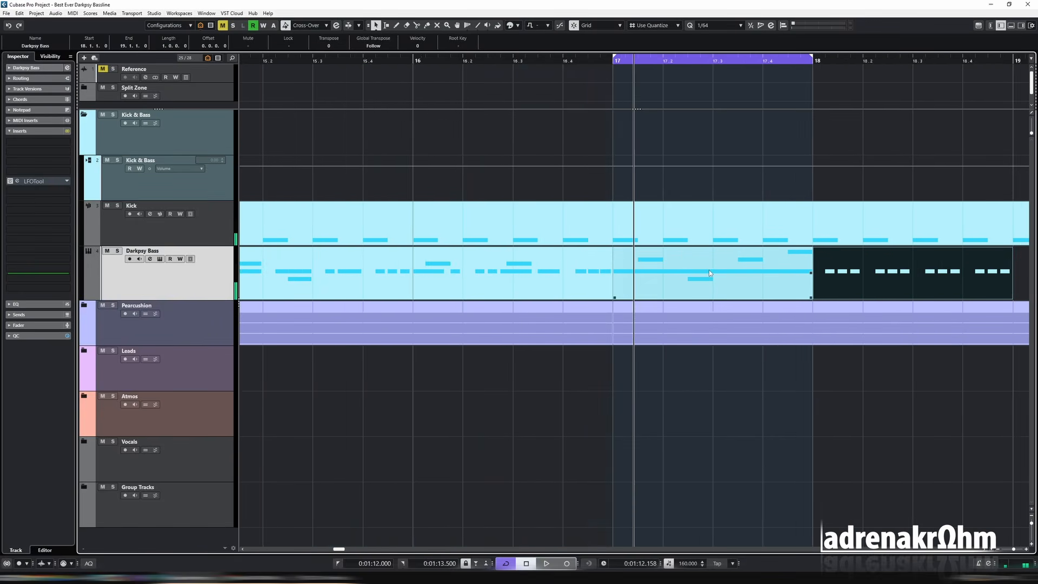
pyautogui.moveTo(915, 268); pyautogui.dragTo(407, 272)
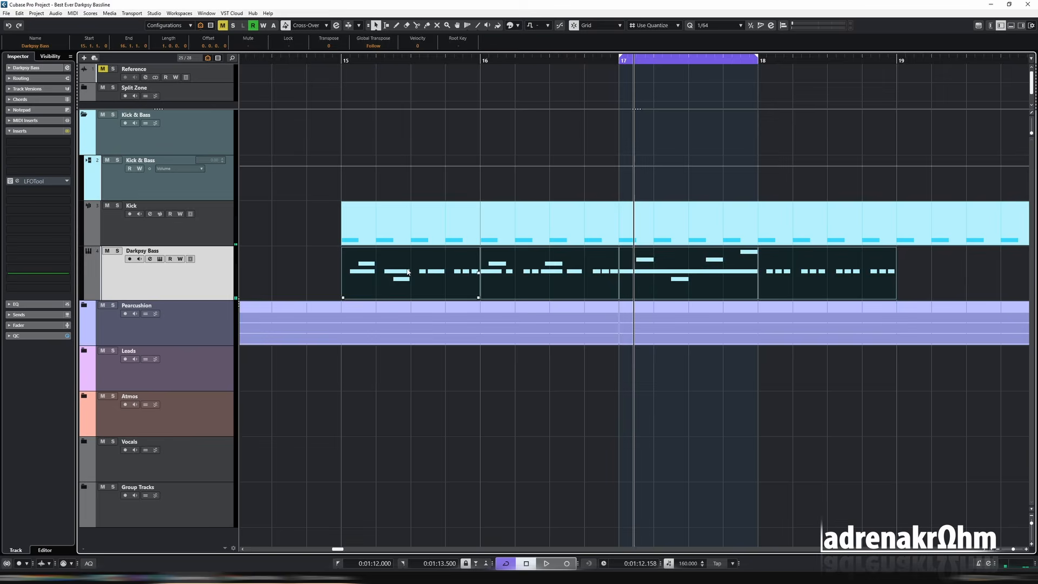
pyautogui.press('p')
pyautogui.press('space')
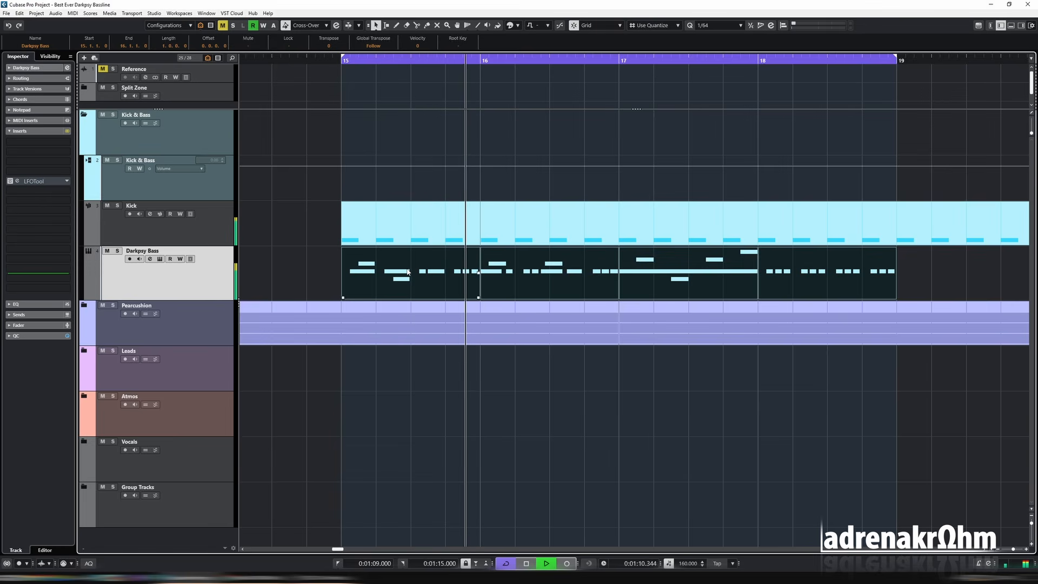
# Duplicate the bar 18 bass part into bar 19, loop it and open the copy for editing.
pyautogui.press('space')
pyautogui.click(781, 285)
pyautogui.hotkey('ctrl', 'd')
pyautogui.press('p')
pyautogui.doubleClick(922, 280)
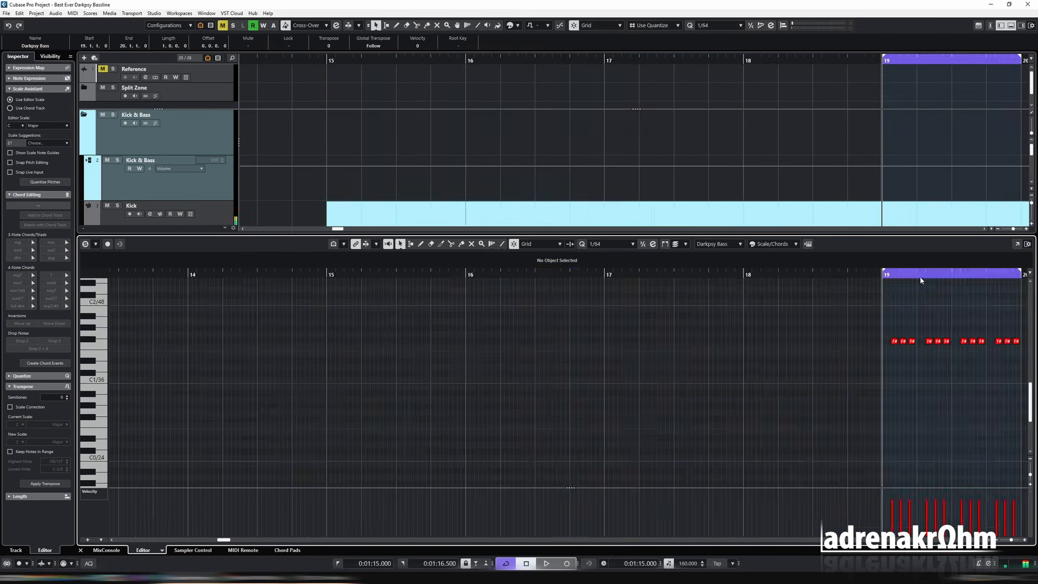
# Transpose bar 19's first three notes to B1, the second group to A1 and the third group to E1, and audition.
pyautogui.moveTo(477, 395); pyautogui.dragTo(563, 392)
pyautogui.press('Up')
pyautogui.press('Up')
pyautogui.press('Up')
pyautogui.moveTo(666, 377); pyautogui.dragTo(767, 394)
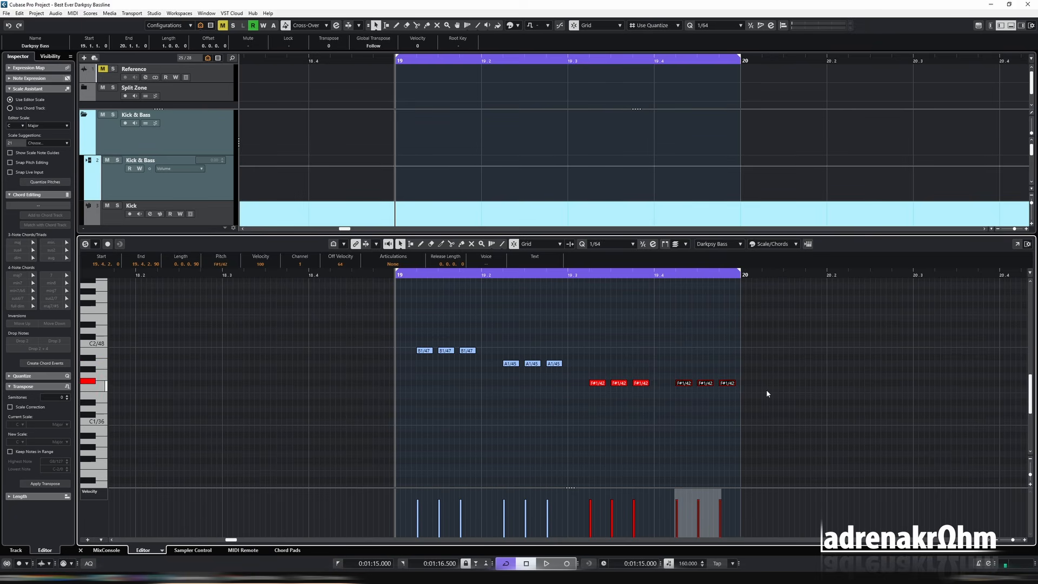
pyautogui.moveTo(598, 374); pyautogui.dragTo(662, 402)
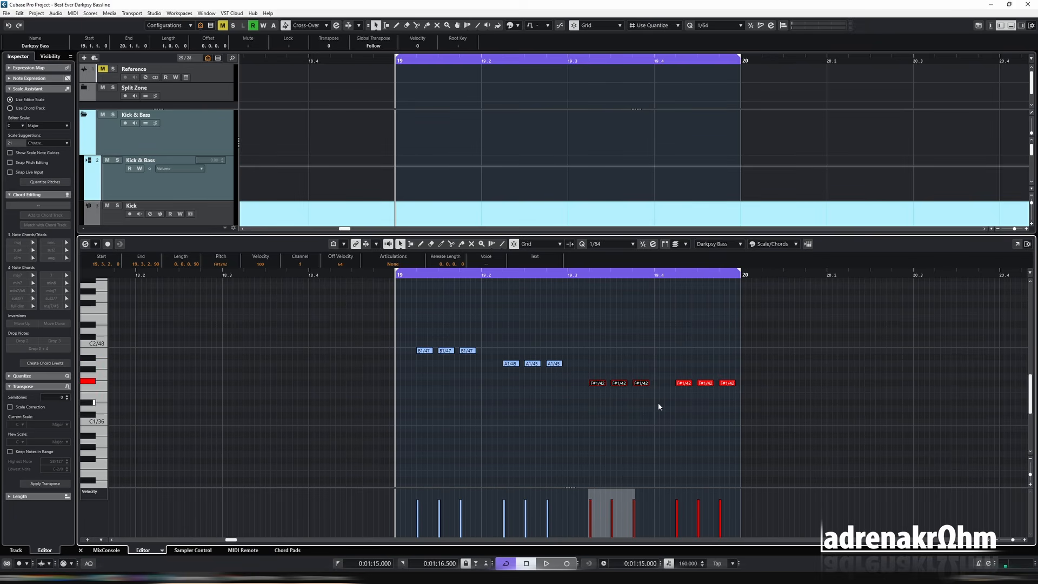
pyautogui.press('Down')
pyautogui.press('Down')
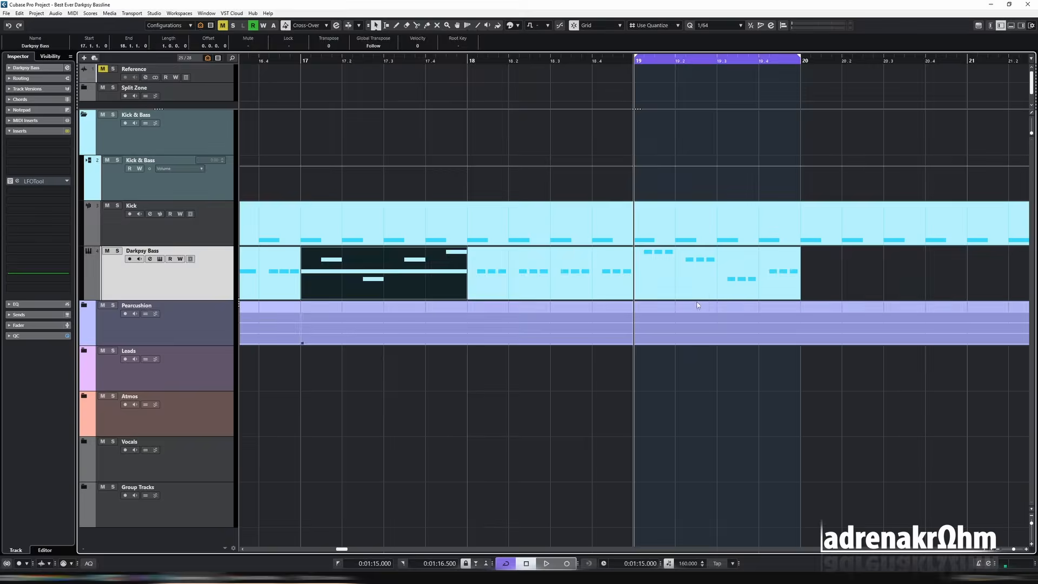
pyautogui.click(723, 279)
pyautogui.press('space')
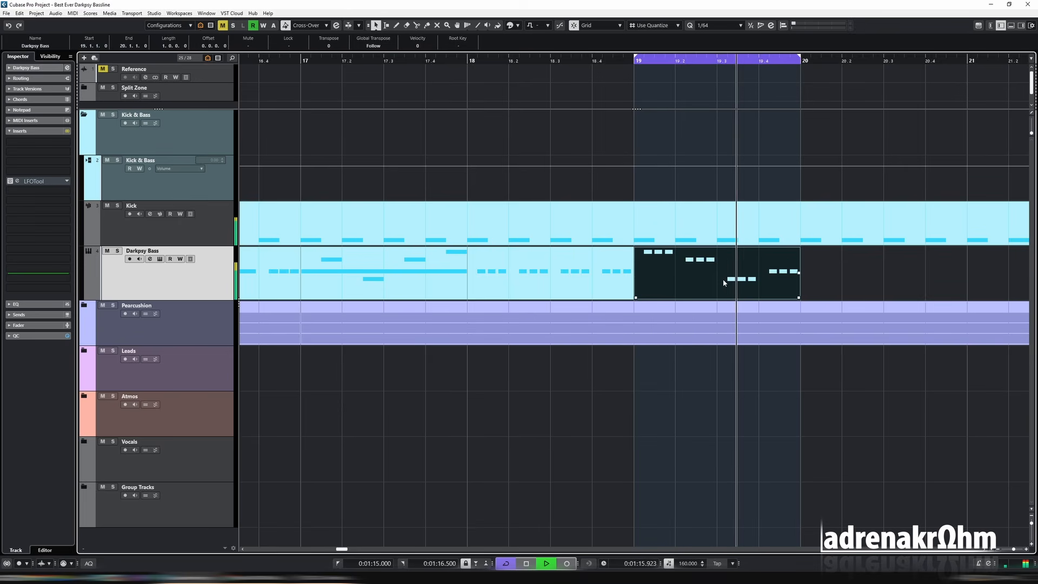
# Select all bass parts in bars 15 to 19 and loop them for playback.
pyautogui.press('space')
pyautogui.press('g')
pyautogui.press('g')
pyautogui.press('g')
pyautogui.hotkey('ctrl', 'a')
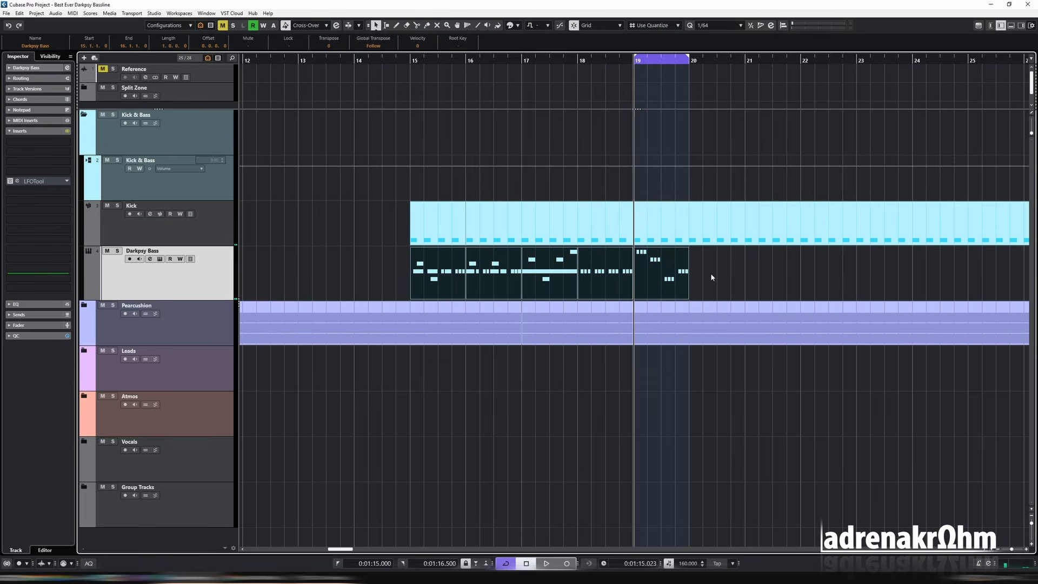
pyautogui.hotkey('shift', 'g')
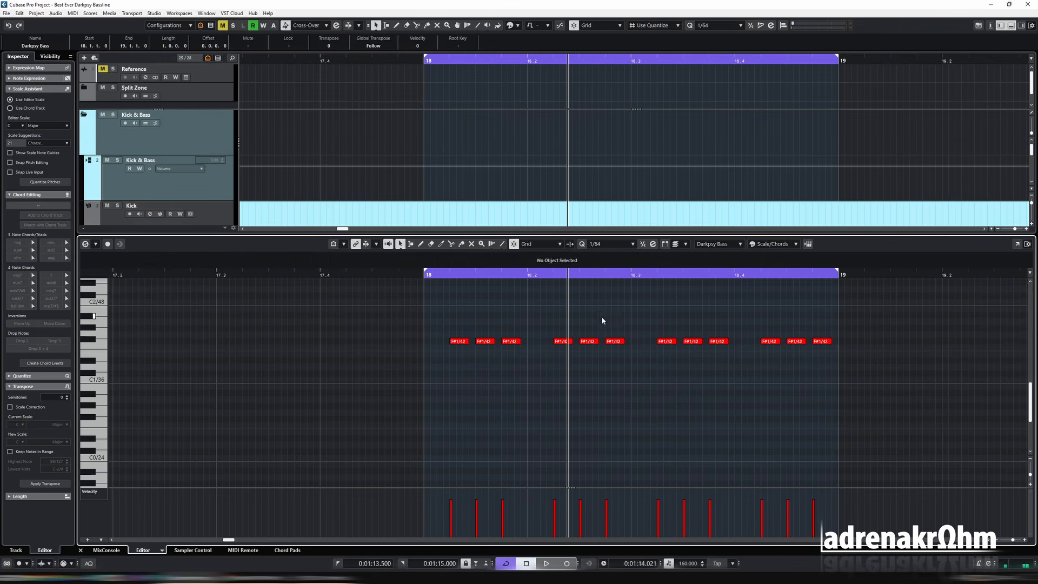
# In bar 18's second beat, raise the middle note to A1, stretch it and the first F#1 into a glide, and audition.
pyautogui.moveTo(590, 341); pyautogui.dragTo(590, 322)
pyautogui.moveTo(598, 322); pyautogui.dragTo(625, 322)
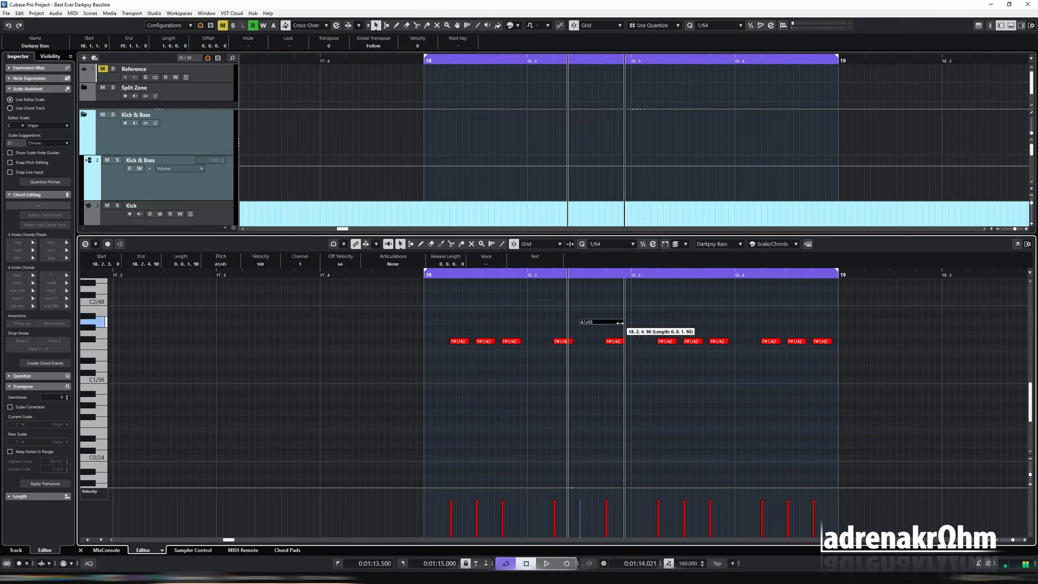
pyautogui.moveTo(572, 341); pyautogui.dragTo(624, 341)
pyautogui.press('space')
pyautogui.press('Return')
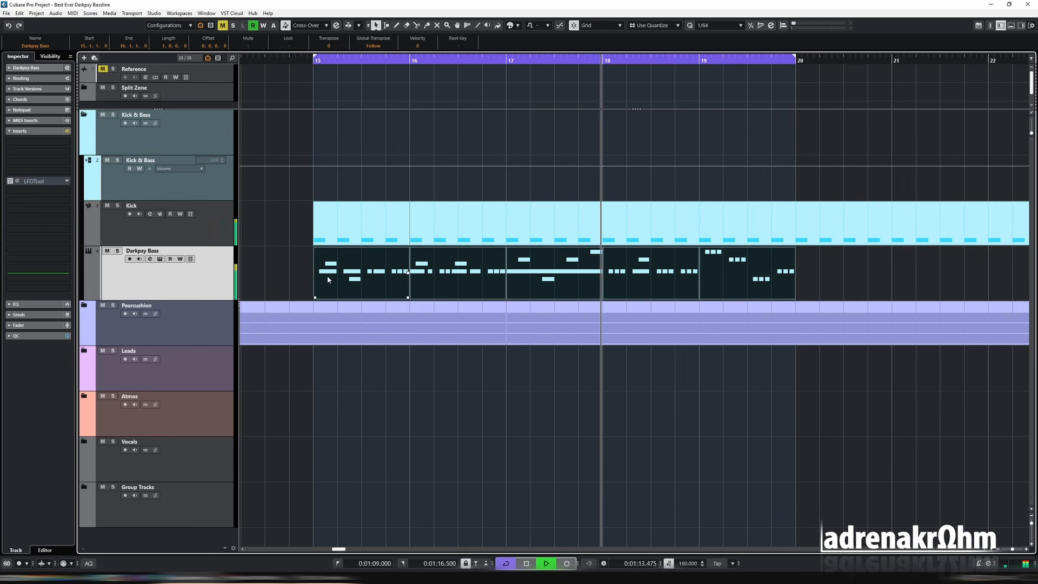
# Check the note velocities in the bar 18 bass part and play back the full loop of bars 15 to 19.
pyautogui.press('space')
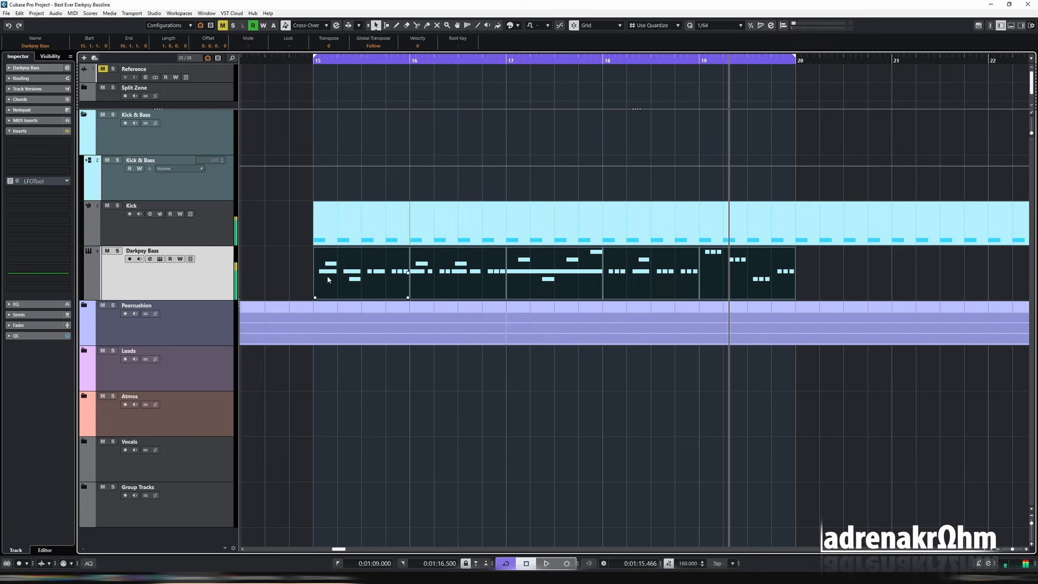
pyautogui.click(491, 284)
pyautogui.doubleClick(637, 274)
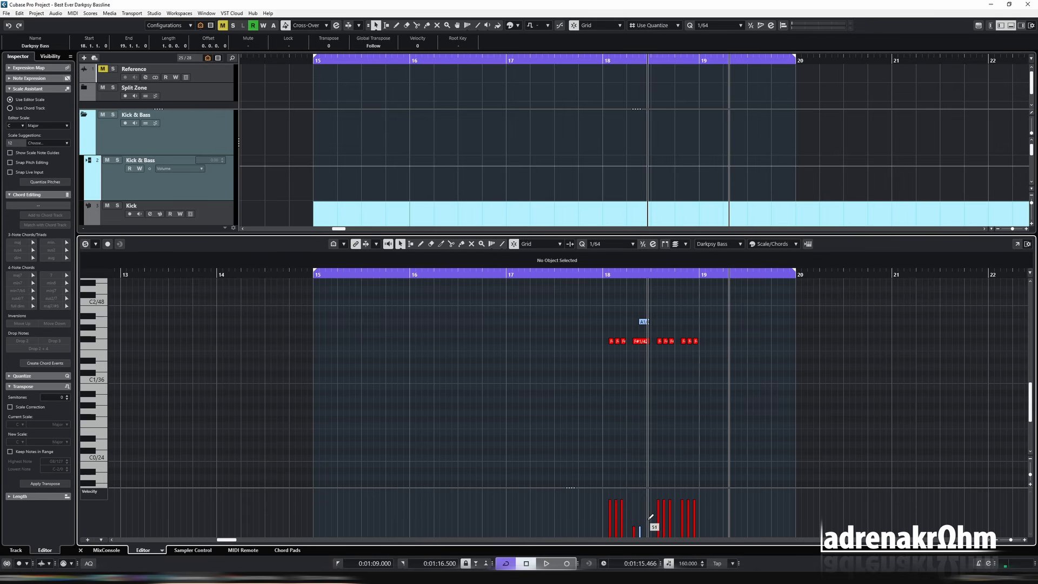
pyautogui.press('Return')
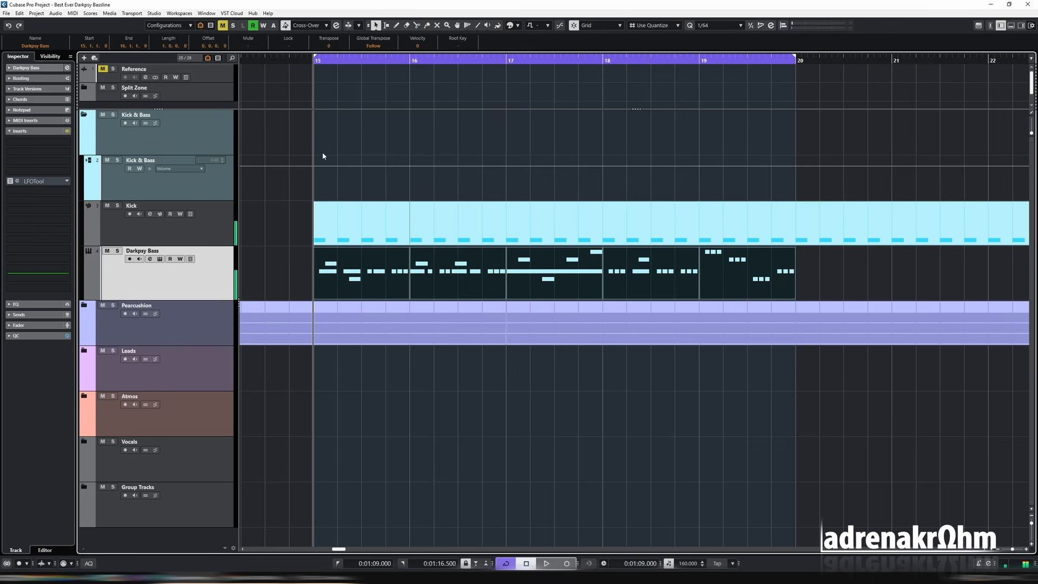
pyautogui.press('space')
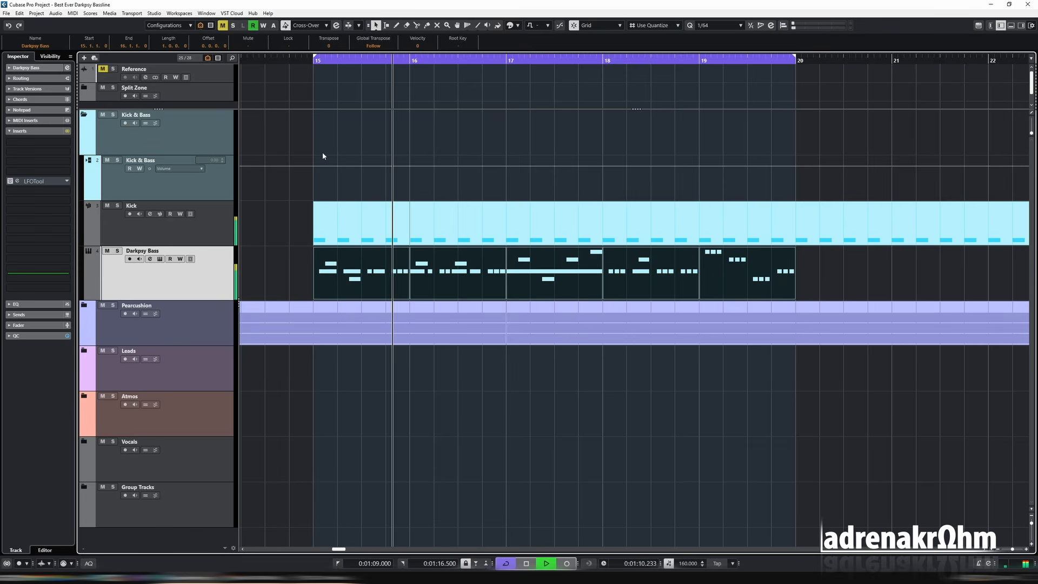